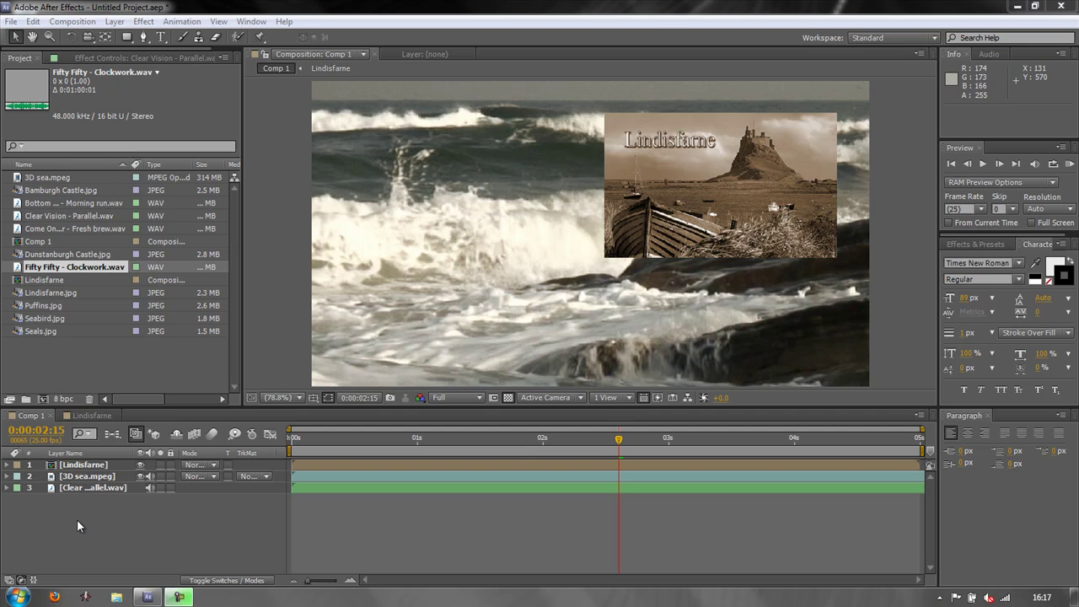
View the Lindisfarne composition, then return to Comp 1 with its sea footage and sepia inset
click(89, 414)
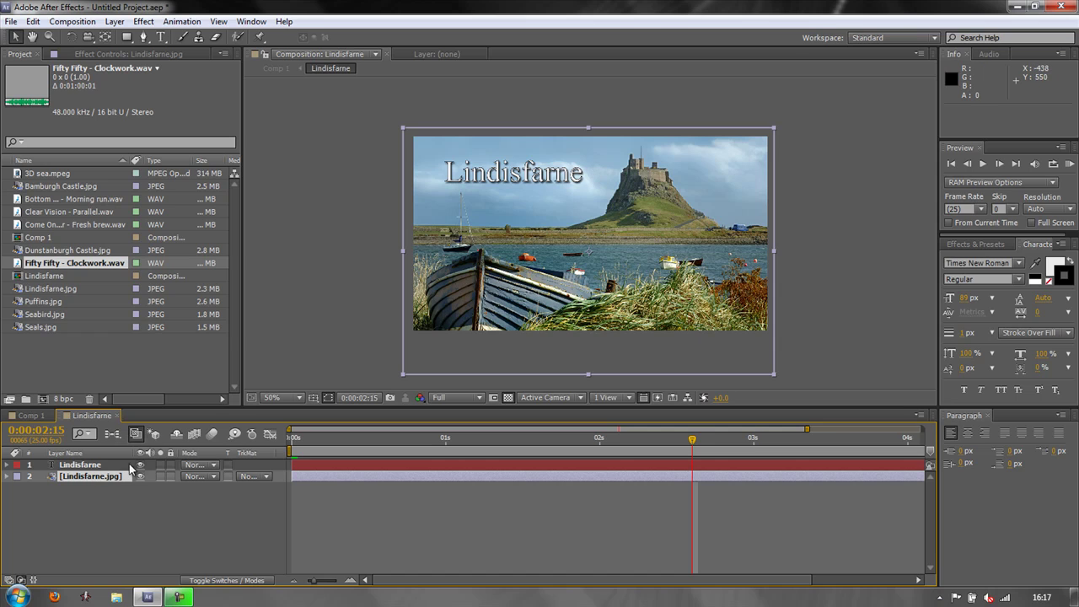
click(29, 415)
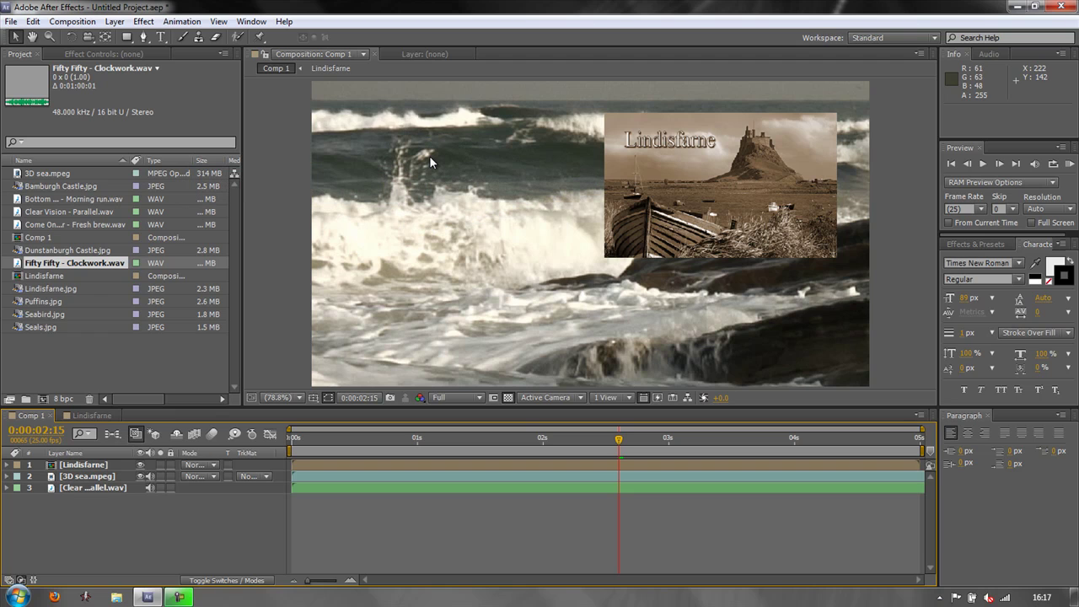
drag(635, 440, 527, 439)
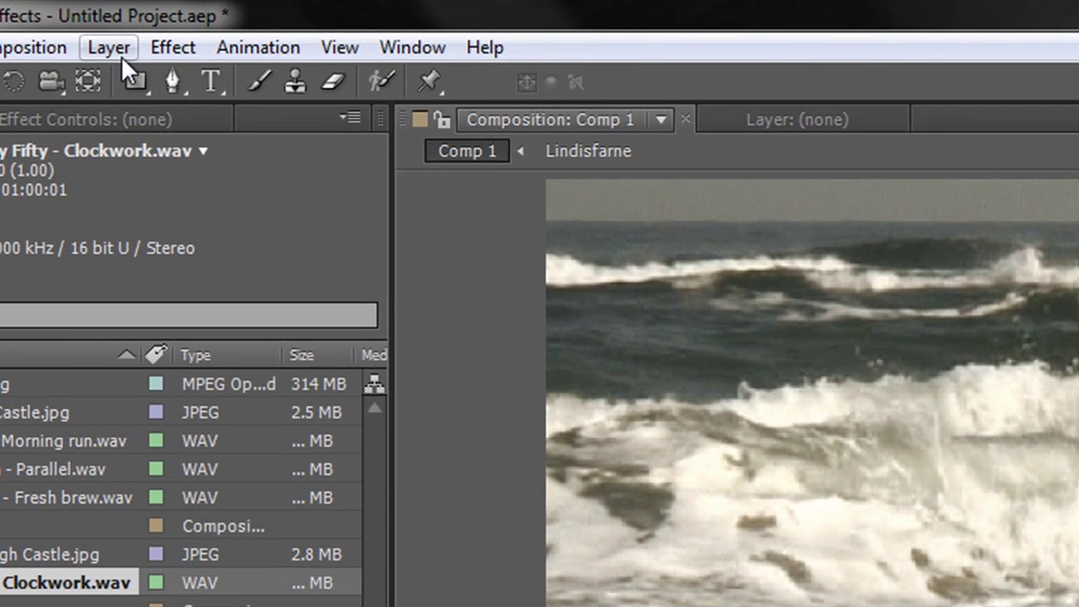
Add a new Adjustment Layer at the top of Comp 1 from the Layer > New menu
click(118, 31)
mouse_move(149, 91)
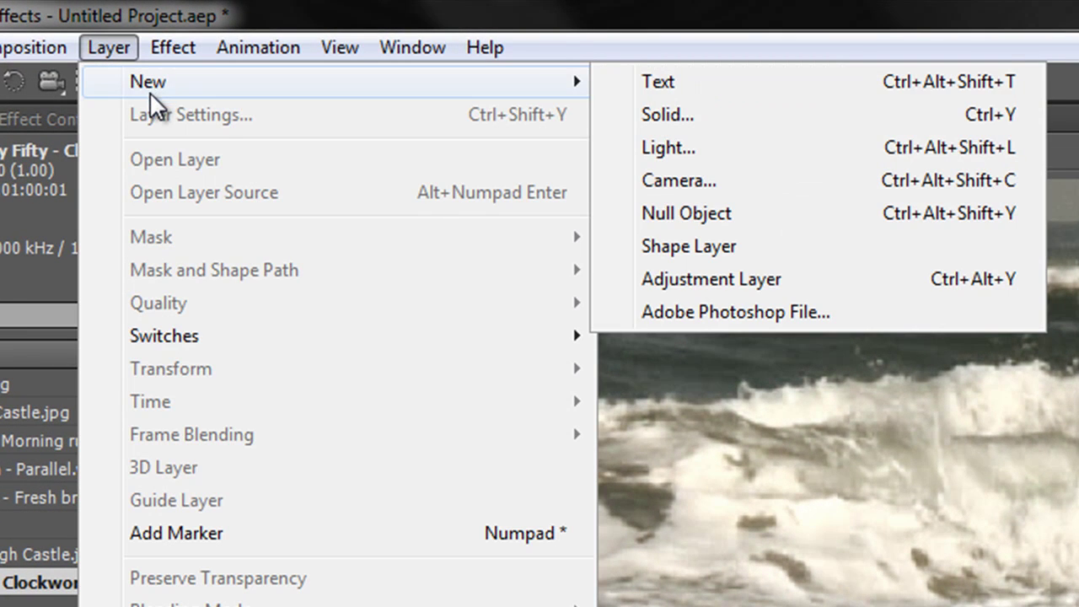
click(661, 280)
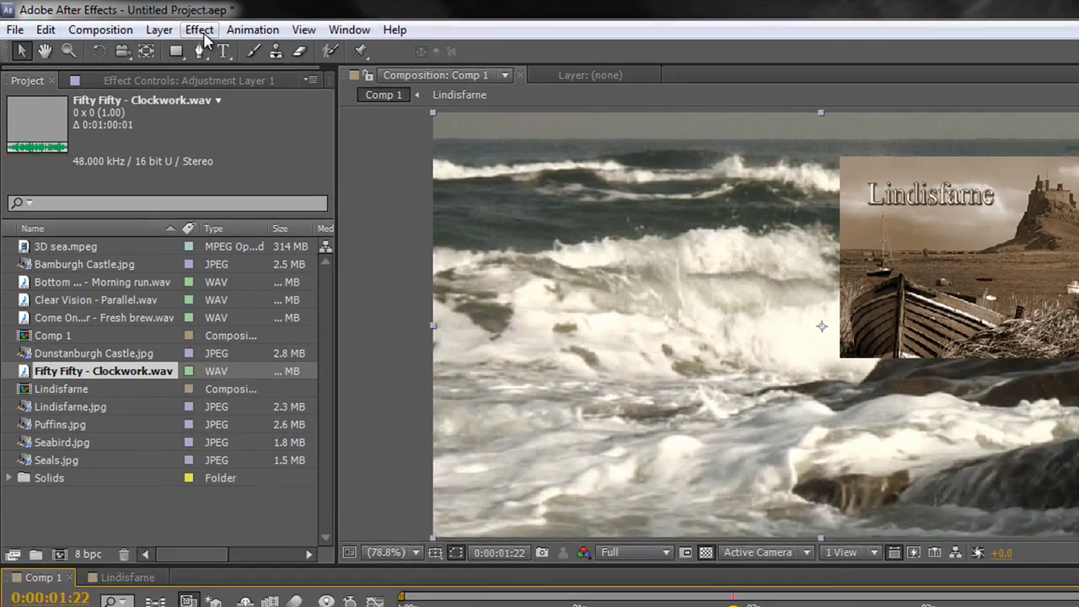
Apply Color Correction > Curves to Adjustment Layer 1 and shape an S-curve for contrast
click(202, 33)
mouse_move(318, 256)
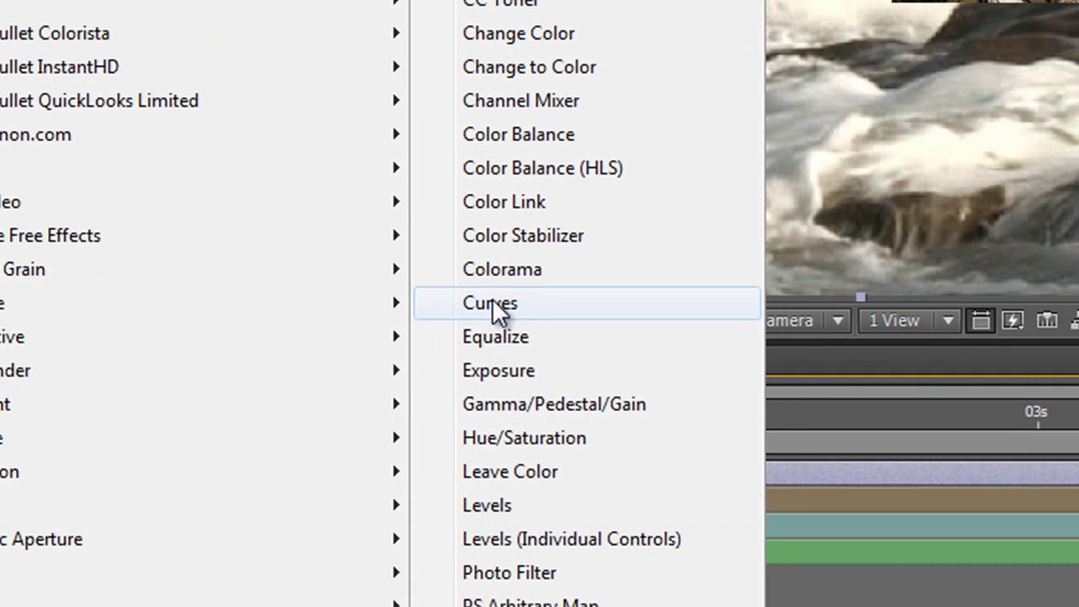
click(496, 308)
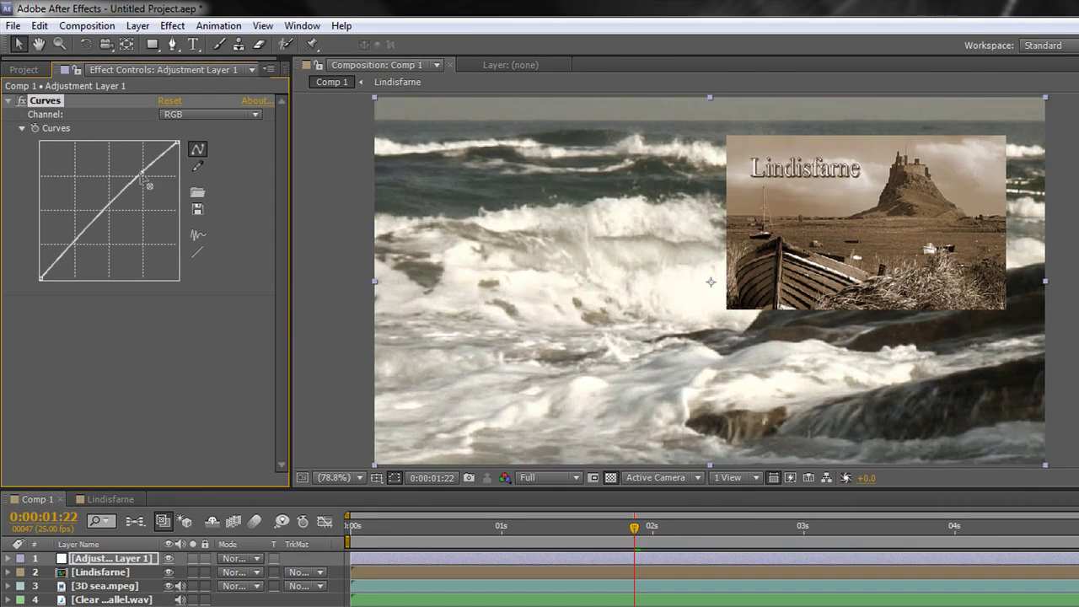
drag(141, 176, 139, 170)
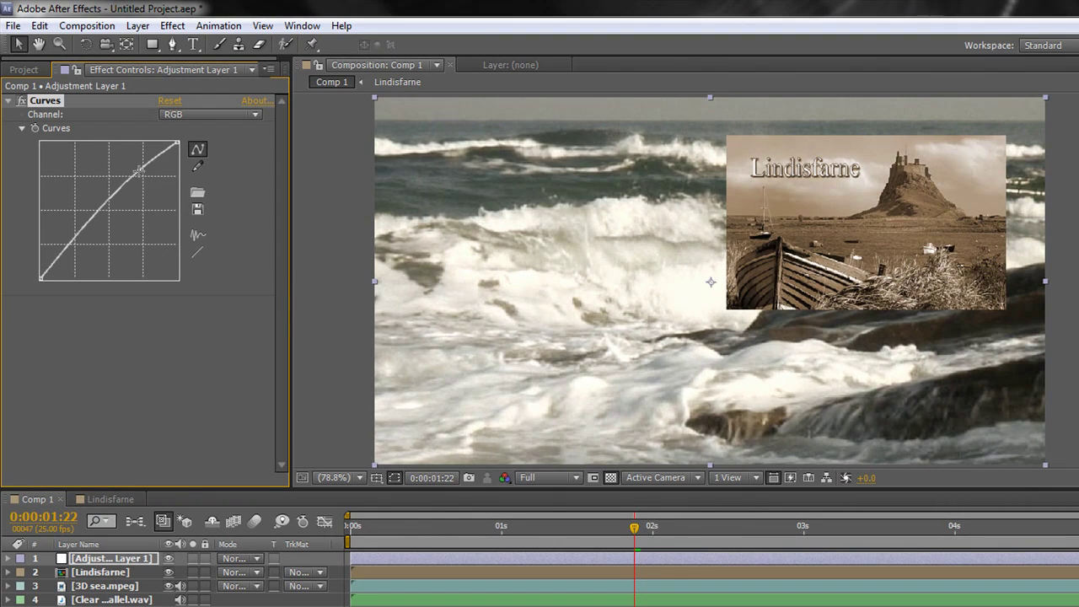
drag(74, 238, 85, 246)
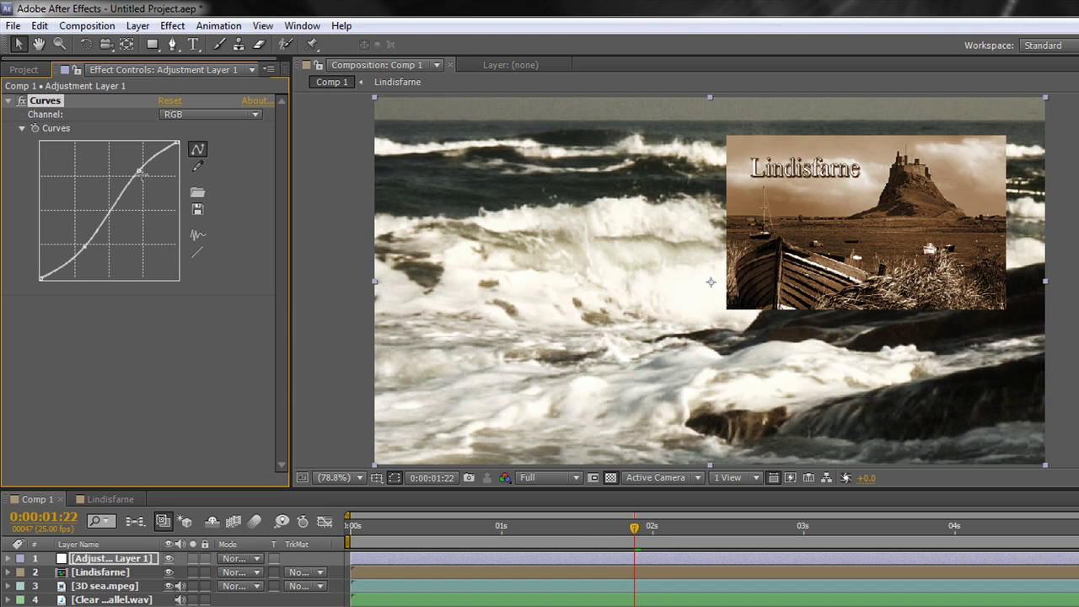
mouse_move(139, 171)
mouse_down()
mouse_move(140, 187)
mouse_move(139, 170)
mouse_up()
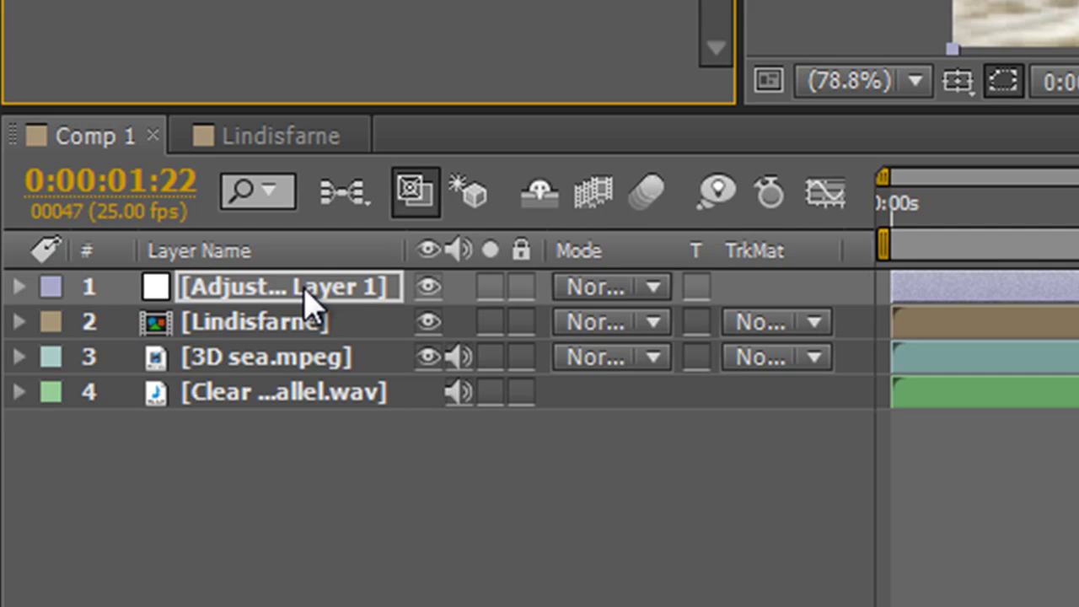
Rename Adjustment Layer 1 in the Comp 1 timeline to 'ContrastFX'
click(305, 292)
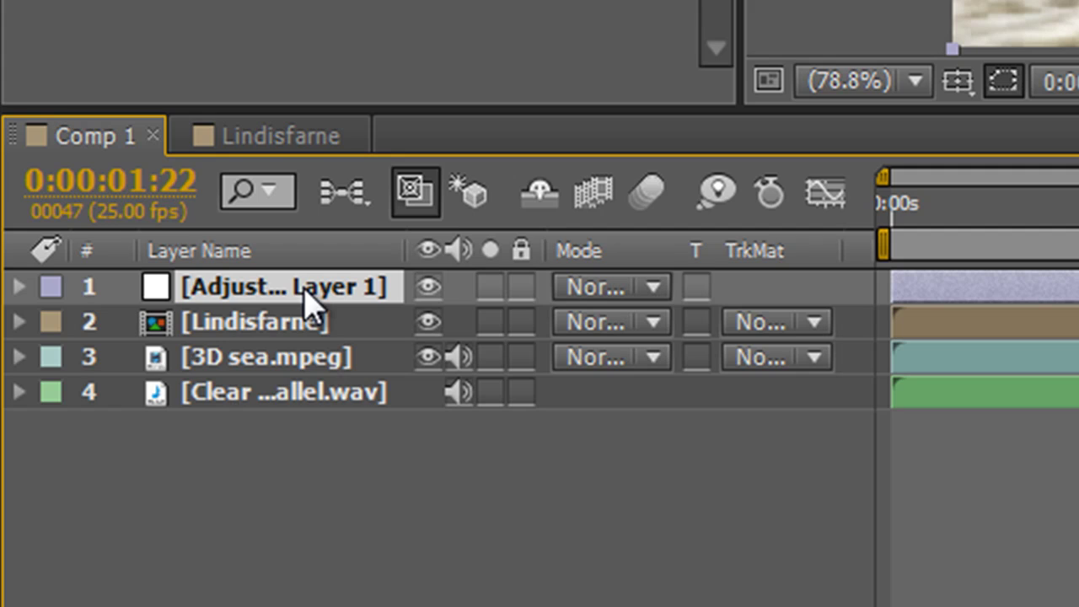
key(Return)
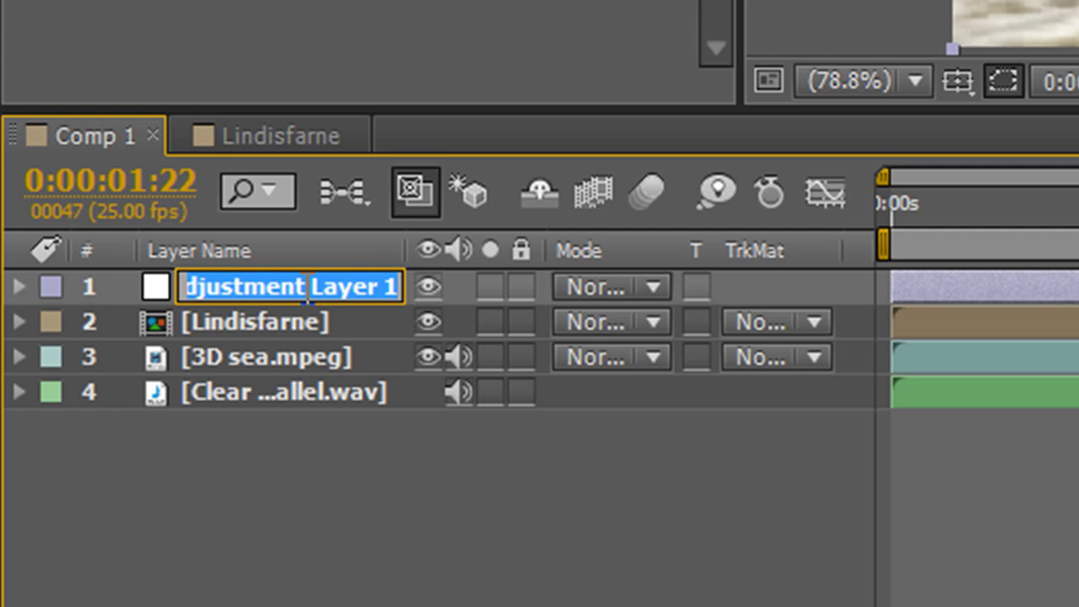
text(Contra)
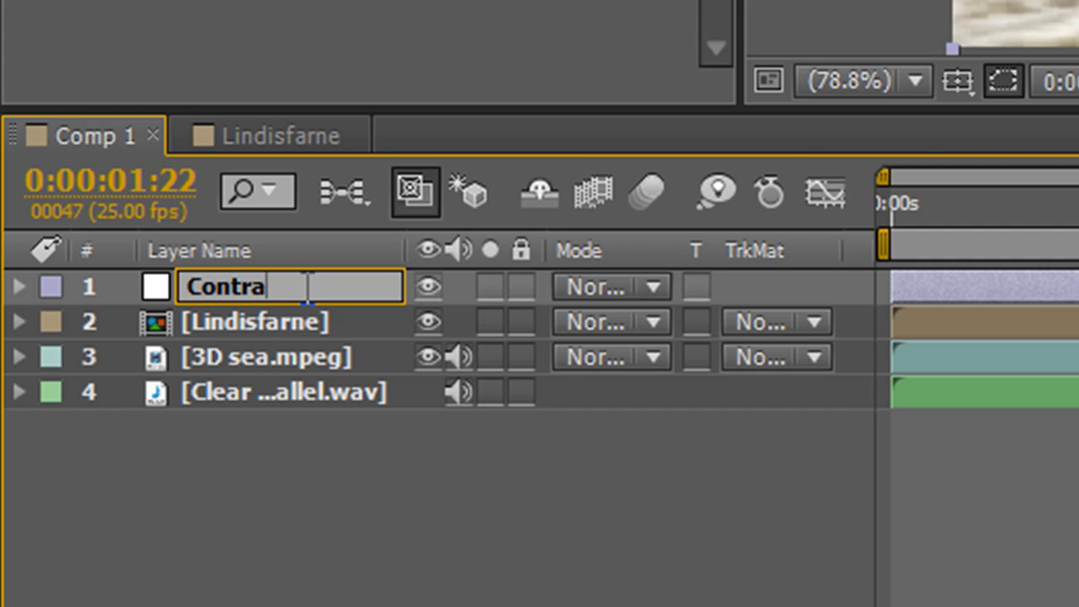
text(stFX)
key(Return)
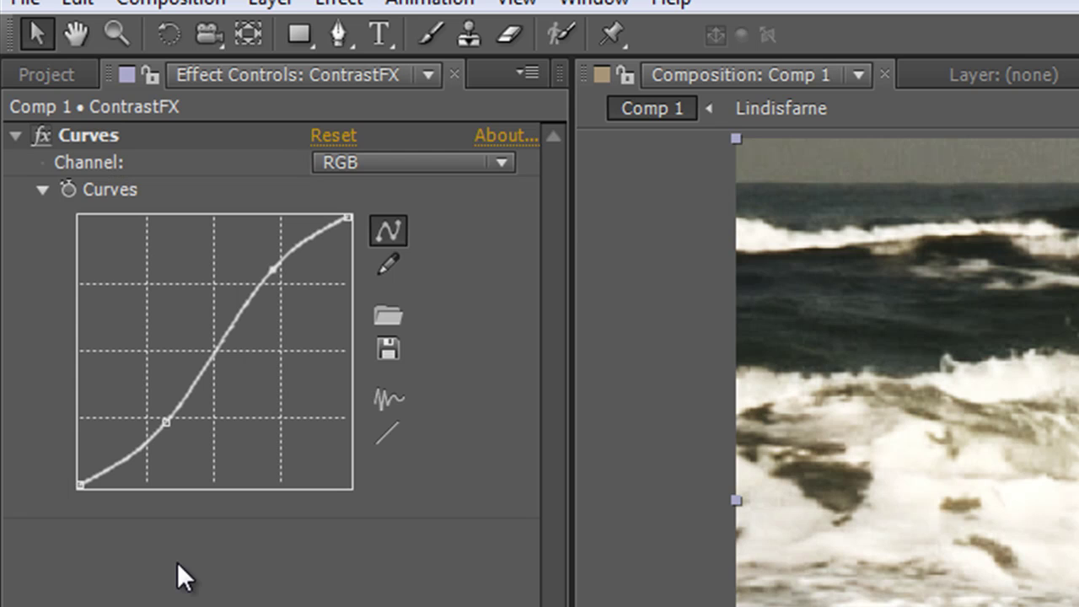
Rename the Curves effect on ContrastFX to 'Contrast Curve' and return to the Project panel
click(97, 138)
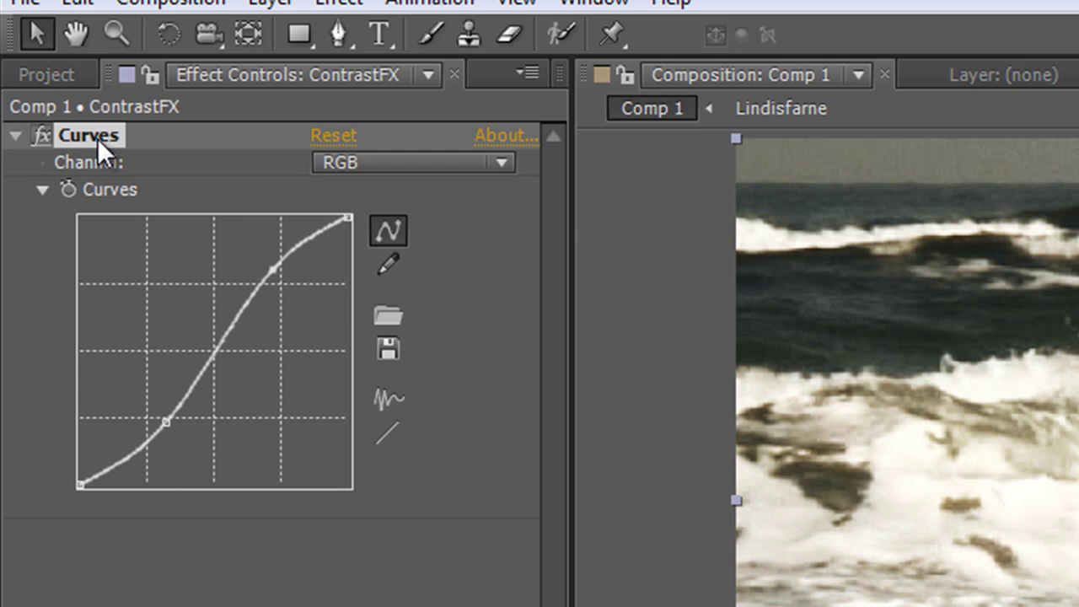
key(Return)
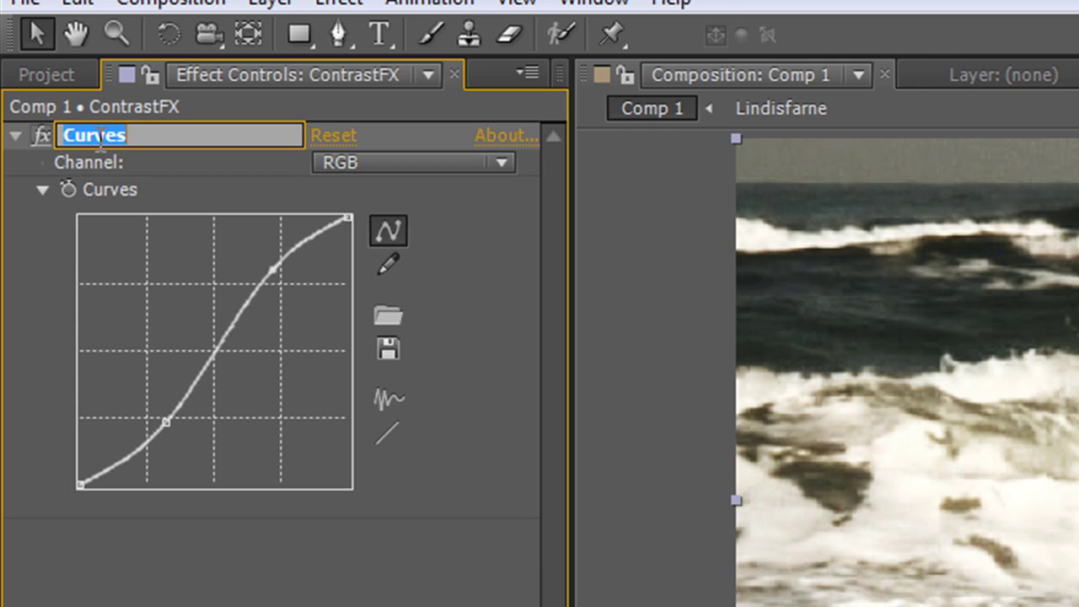
text(Contr)
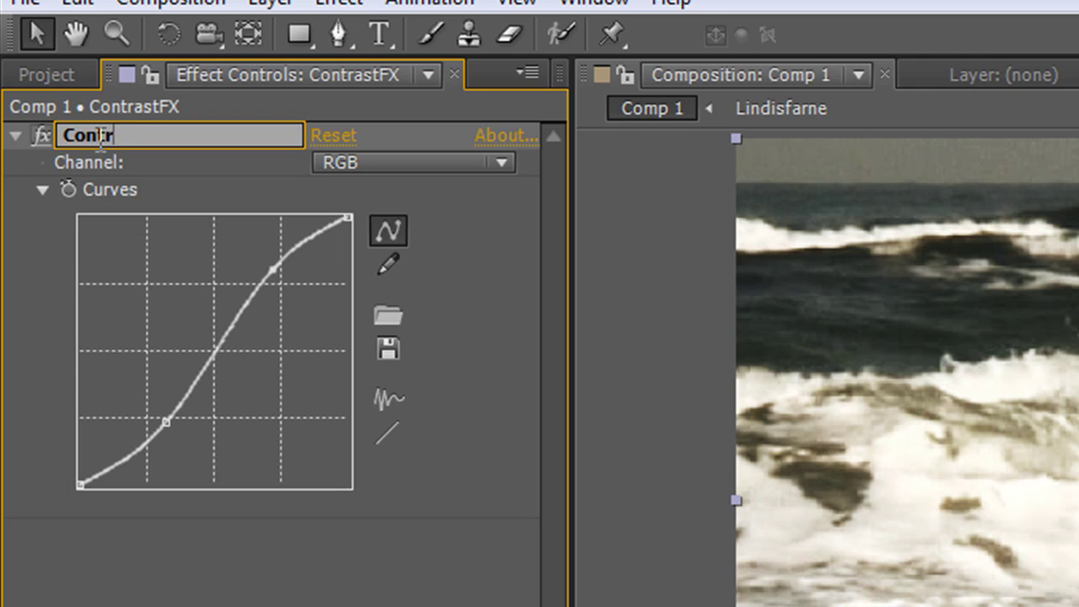
text(ast Curve)
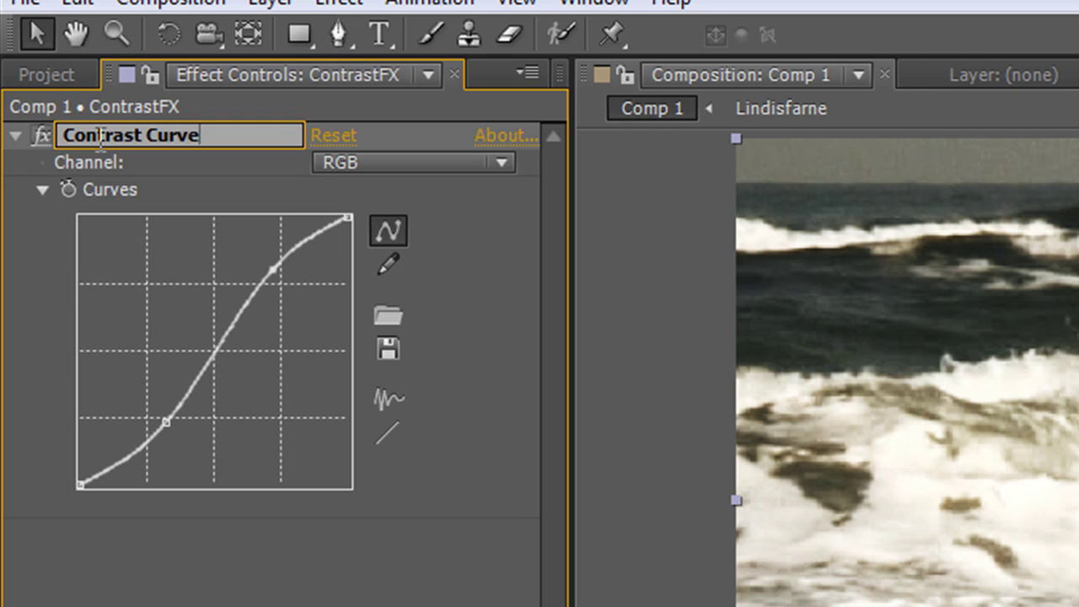
key(Return)
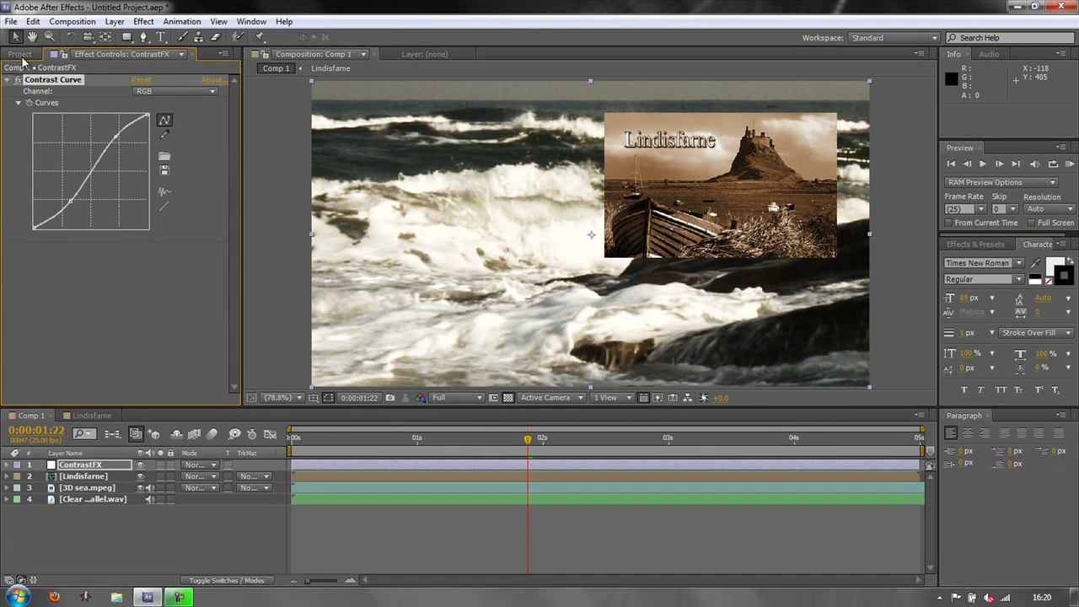
click(49, 76)
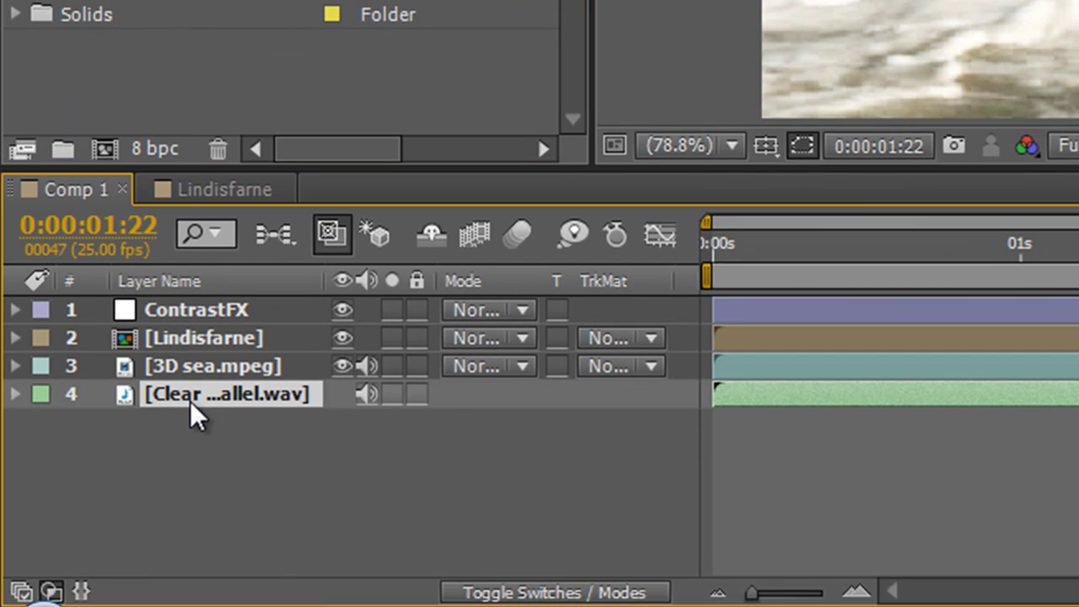
Rename layer 4, Clear Vision - Parallel.wav, to 'Music'
key(Return)
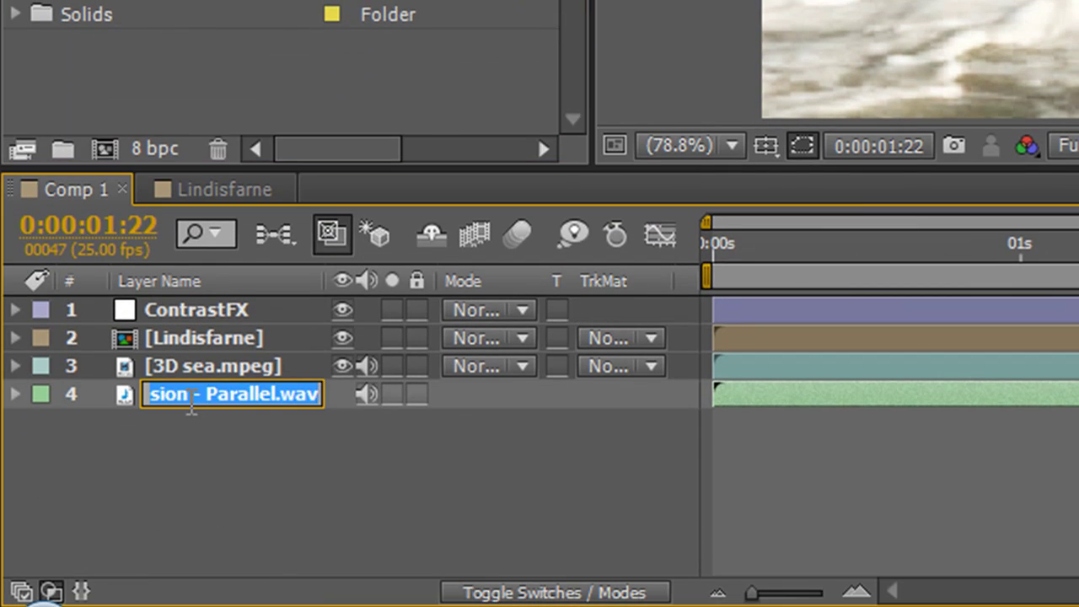
text(Music)
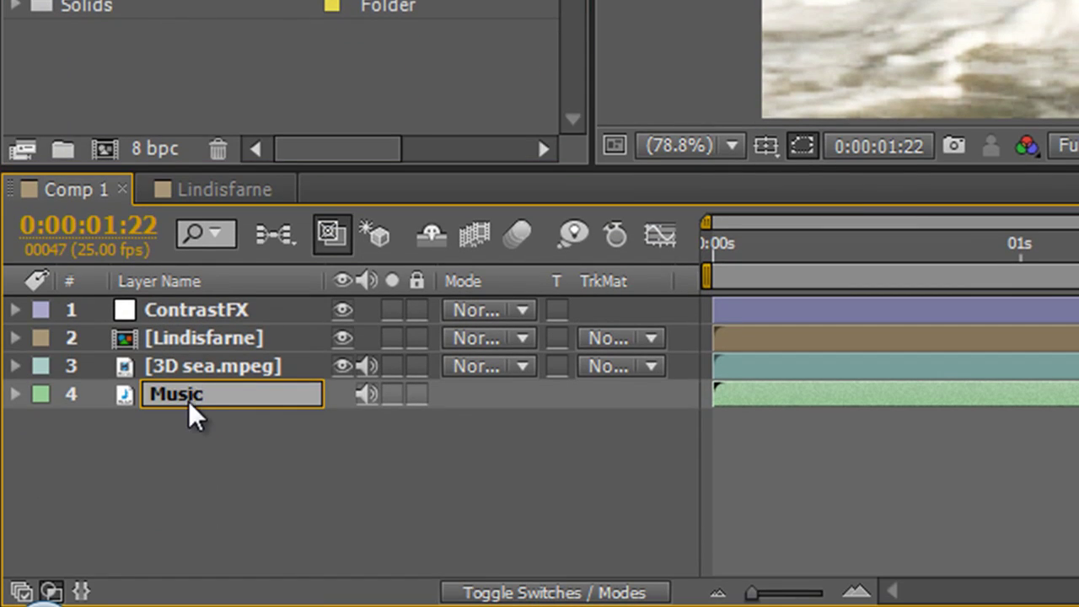
key(Return)
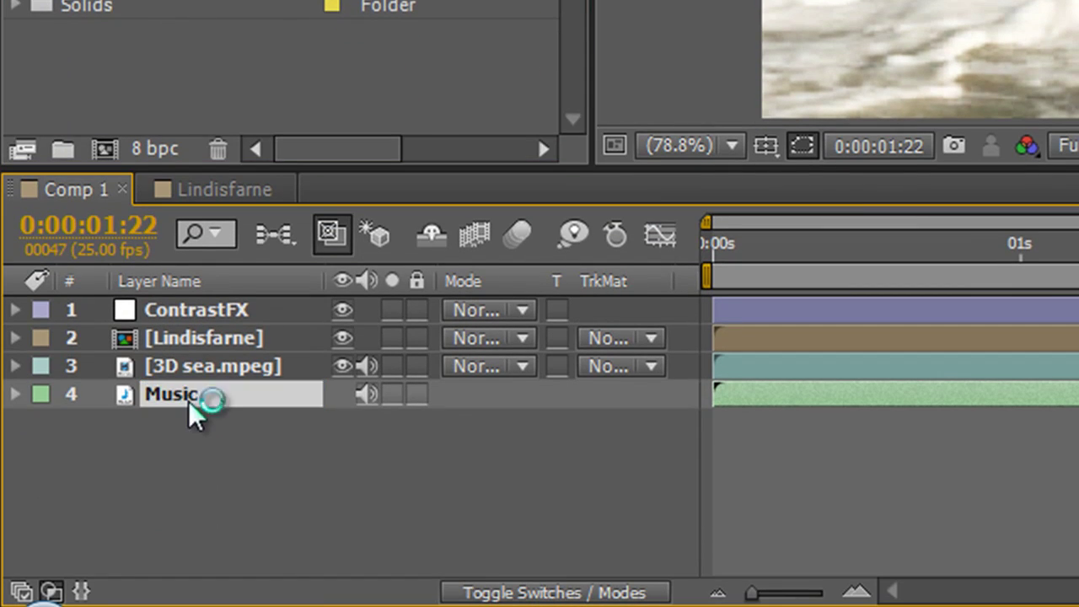
click(196, 287)
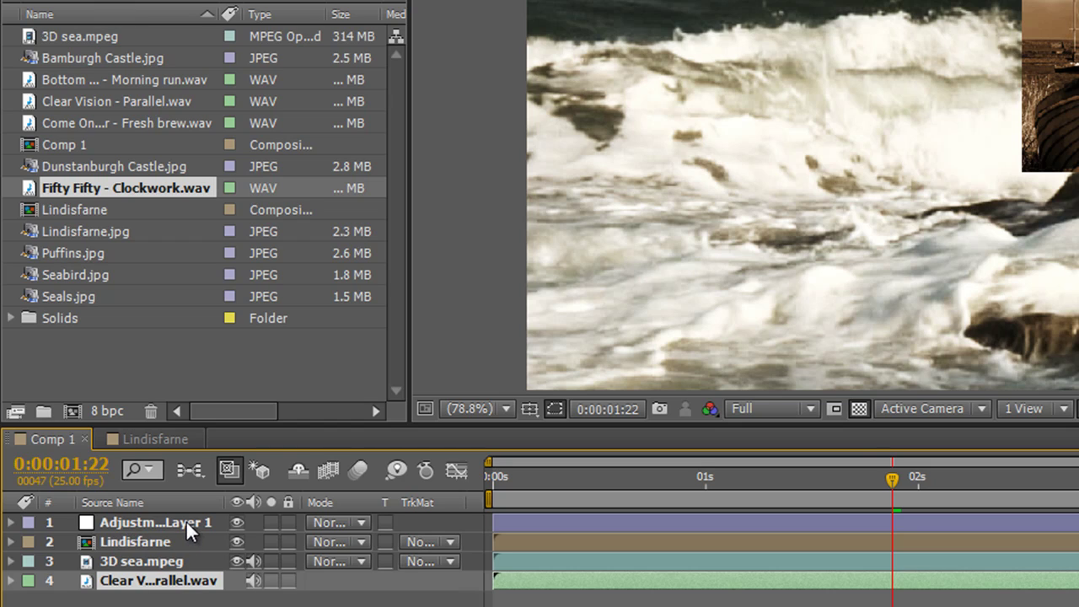
click(126, 499)
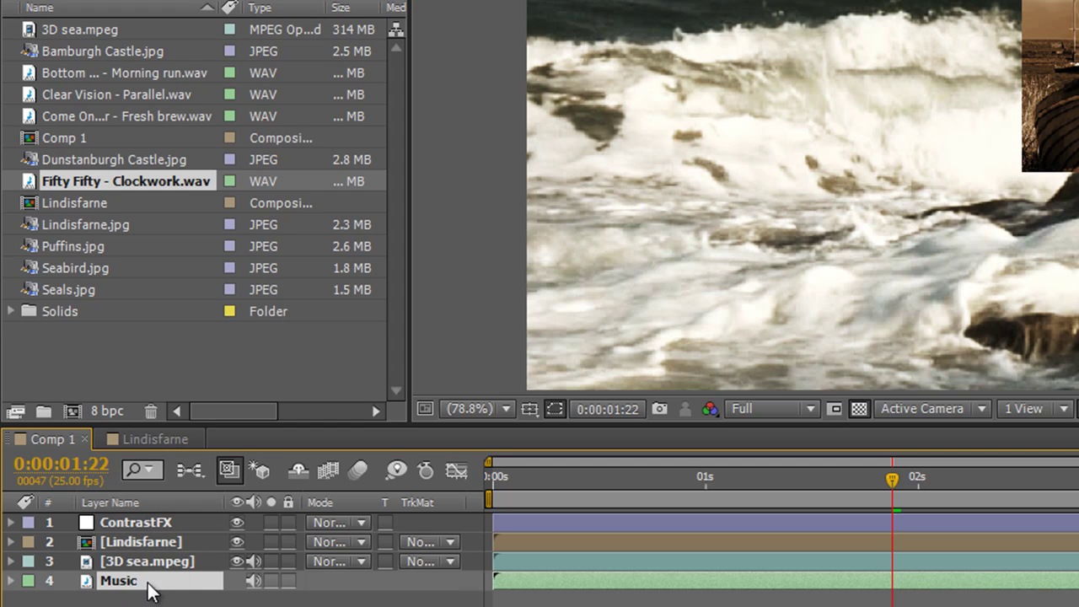
click(120, 504)
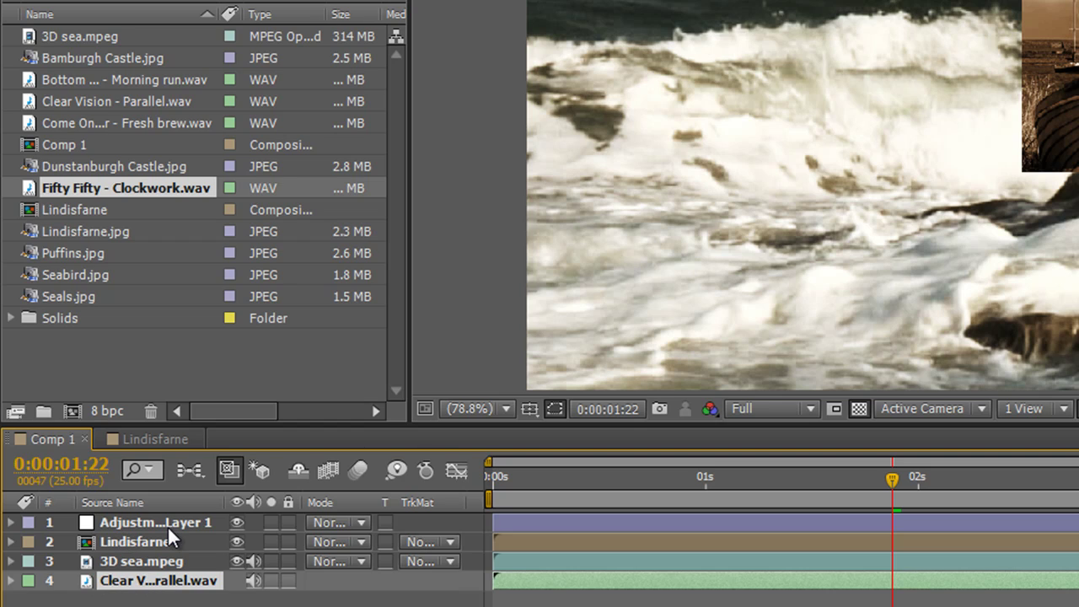
click(133, 499)
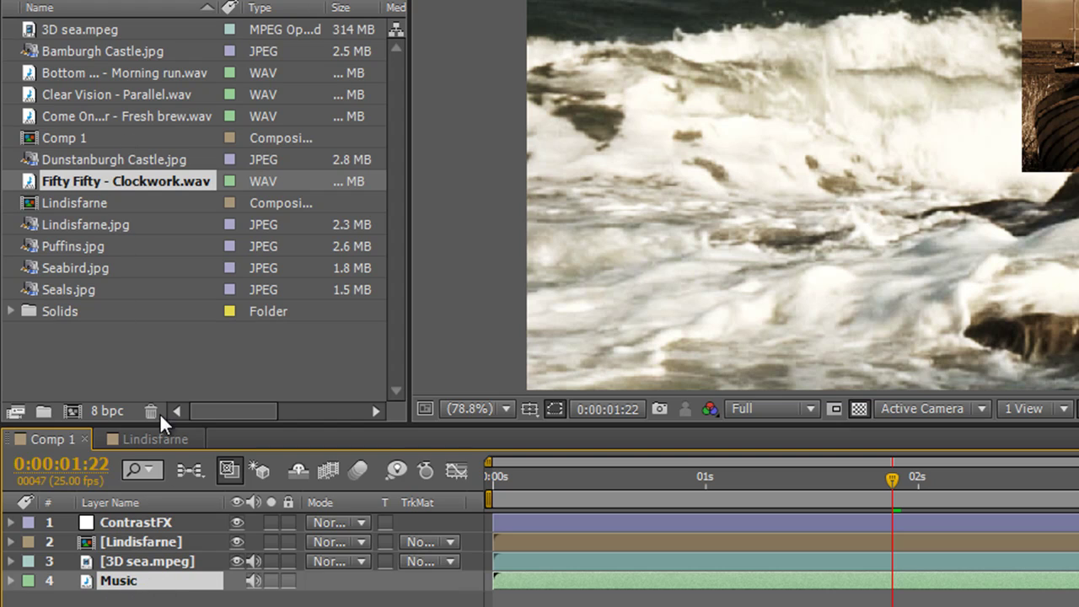
click(124, 499)
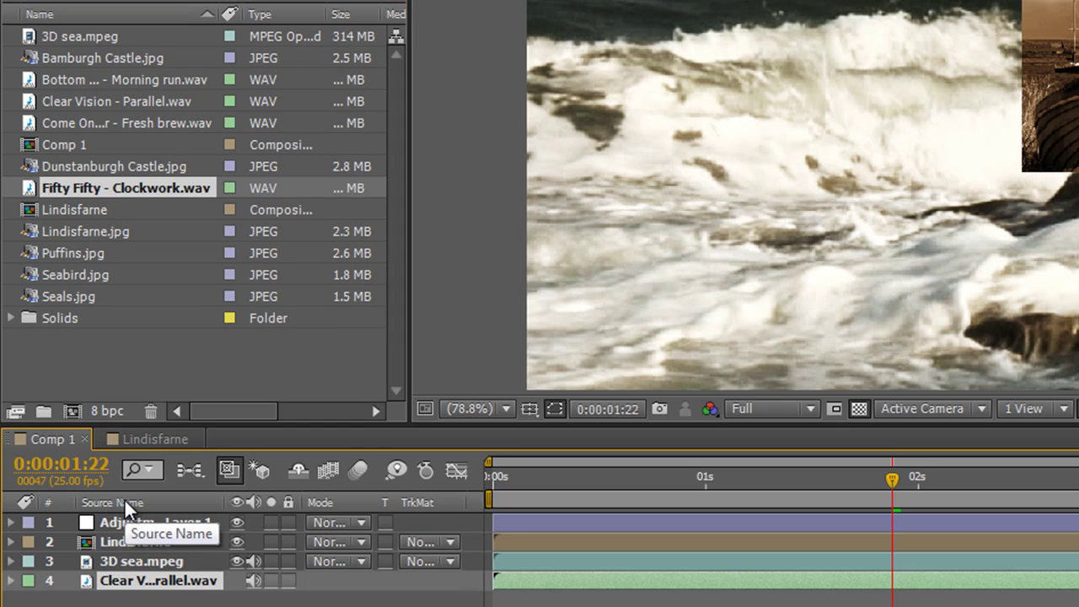
click(124, 498)
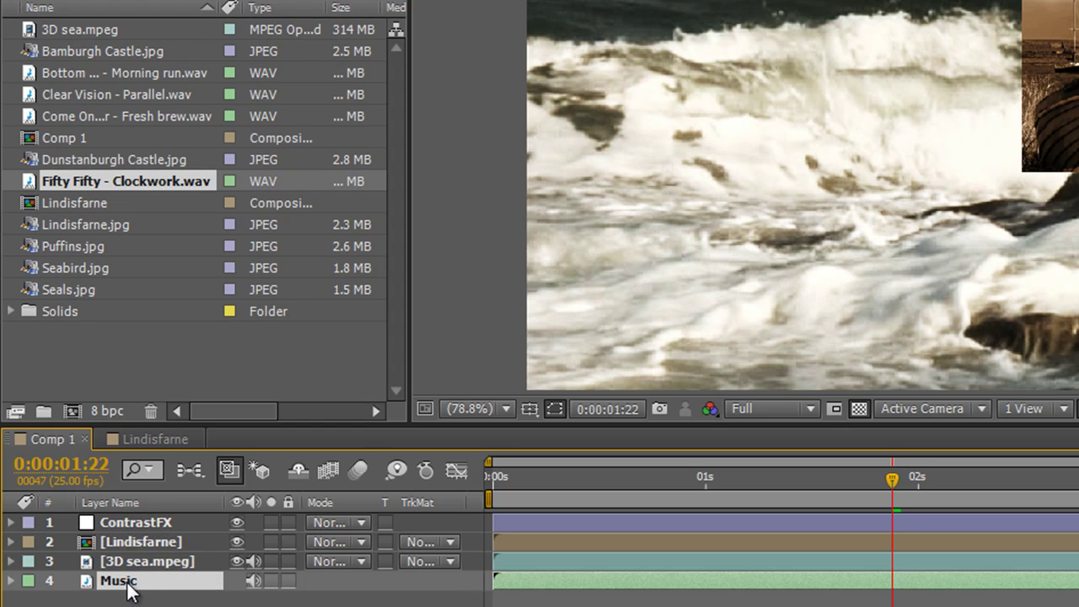
Rename the Clear Vision - Parallel.wav footage to 'Music2' and list layers by Source Name
click(80, 95)
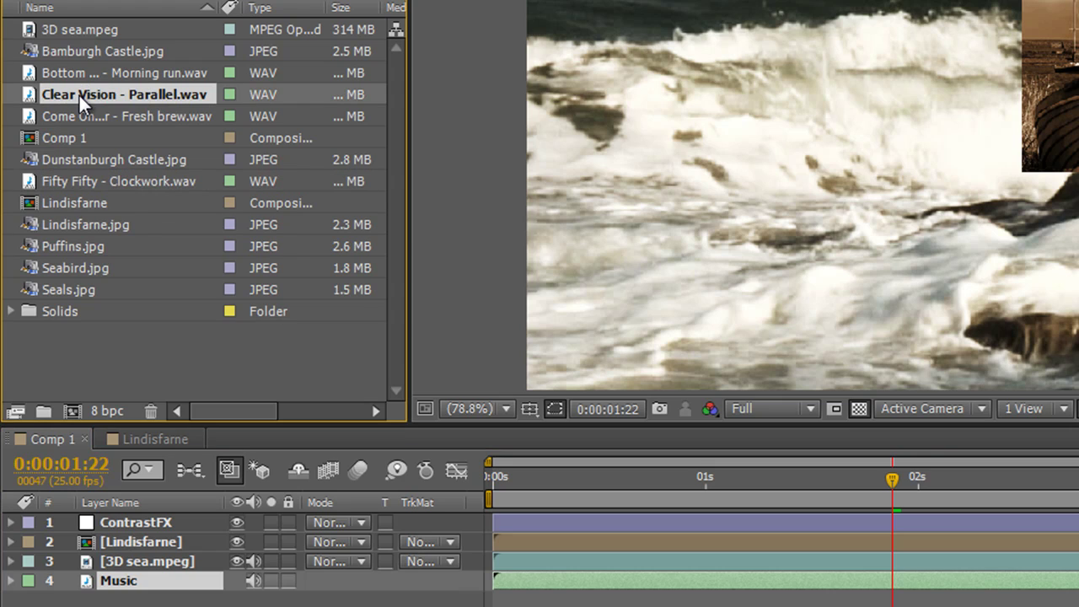
key(Return)
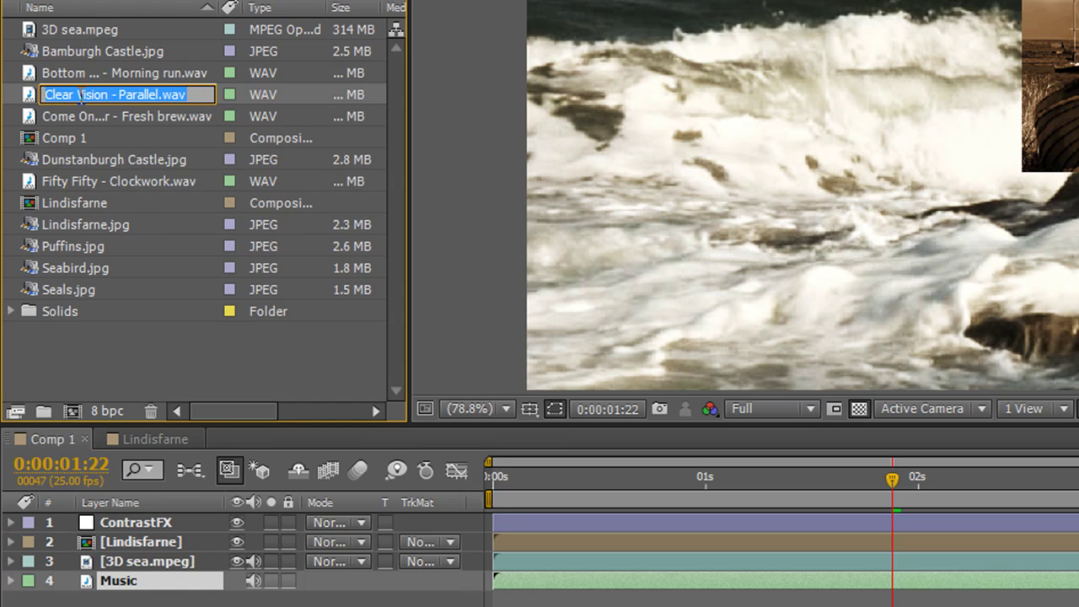
text(Music)
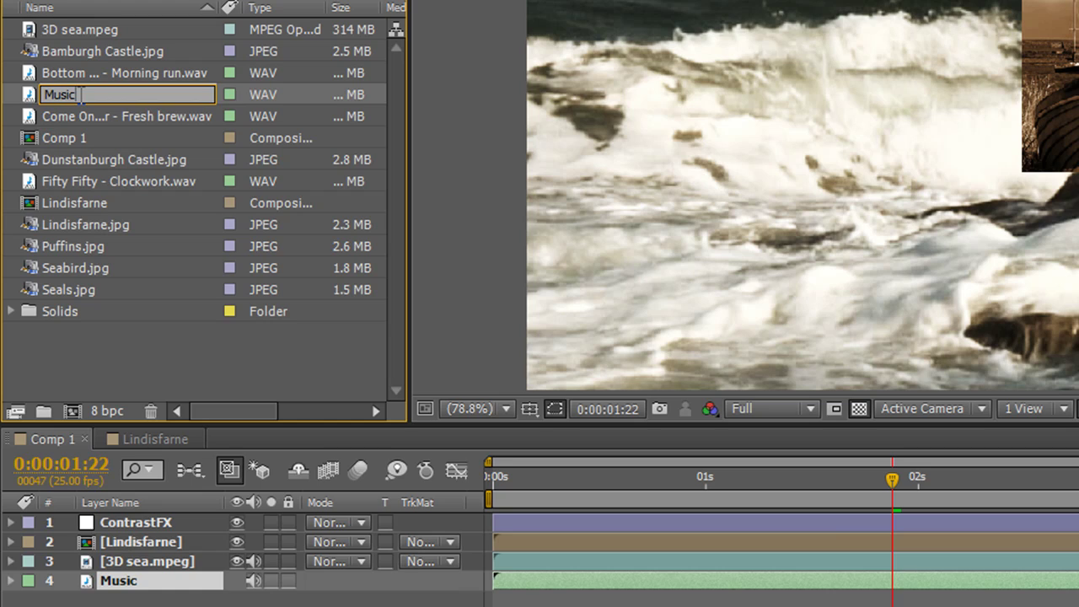
text(2)
key(Return)
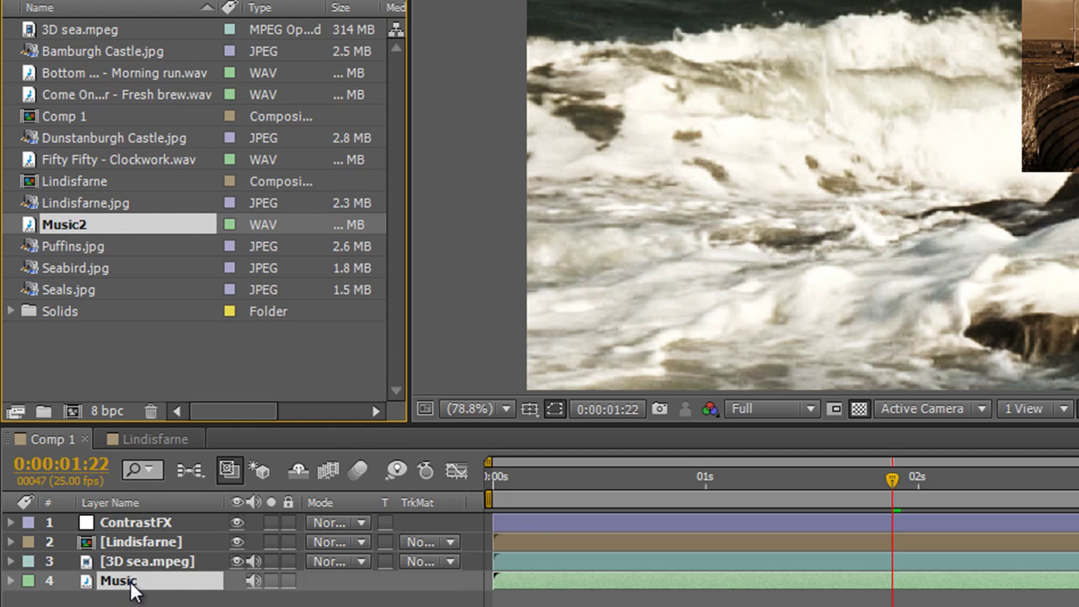
click(128, 502)
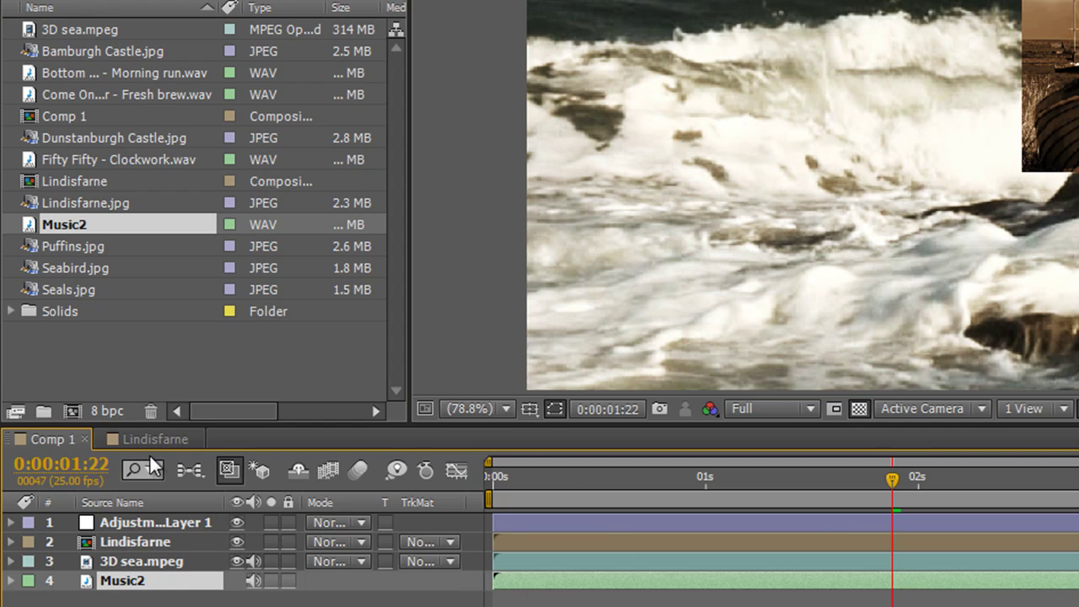
Rename the 3D sea.mpeg footage item in the Project panel to 'Background sea'
click(135, 559)
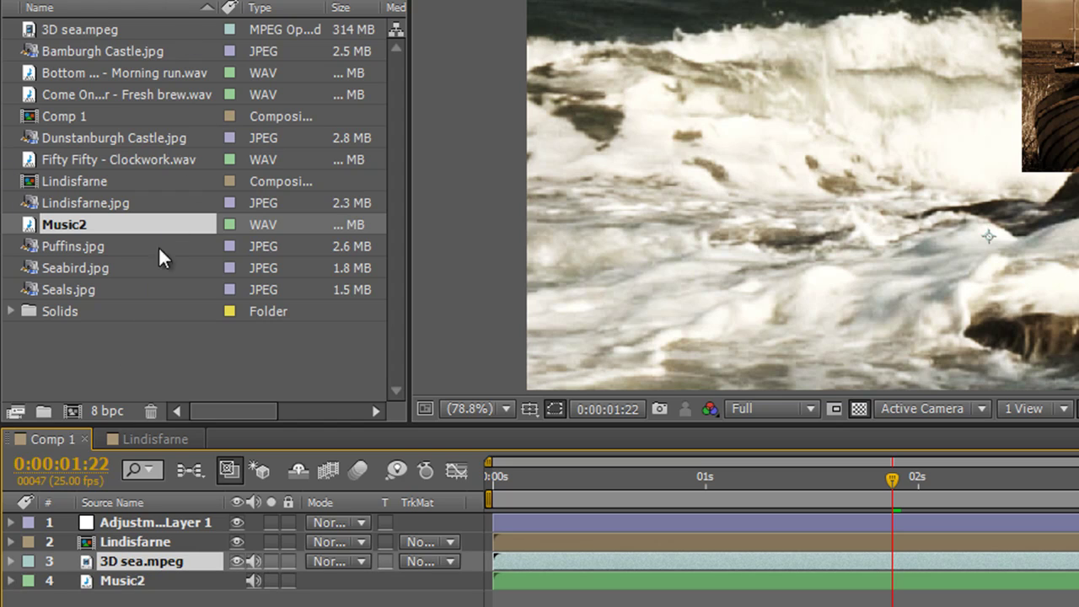
click(73, 31)
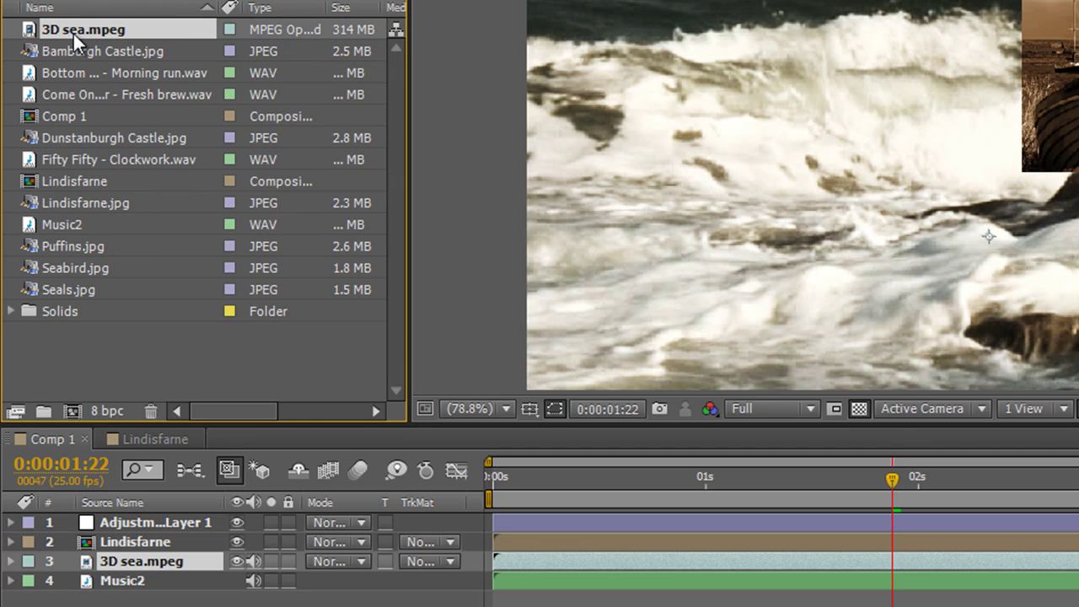
key(Return)
text(Ba)
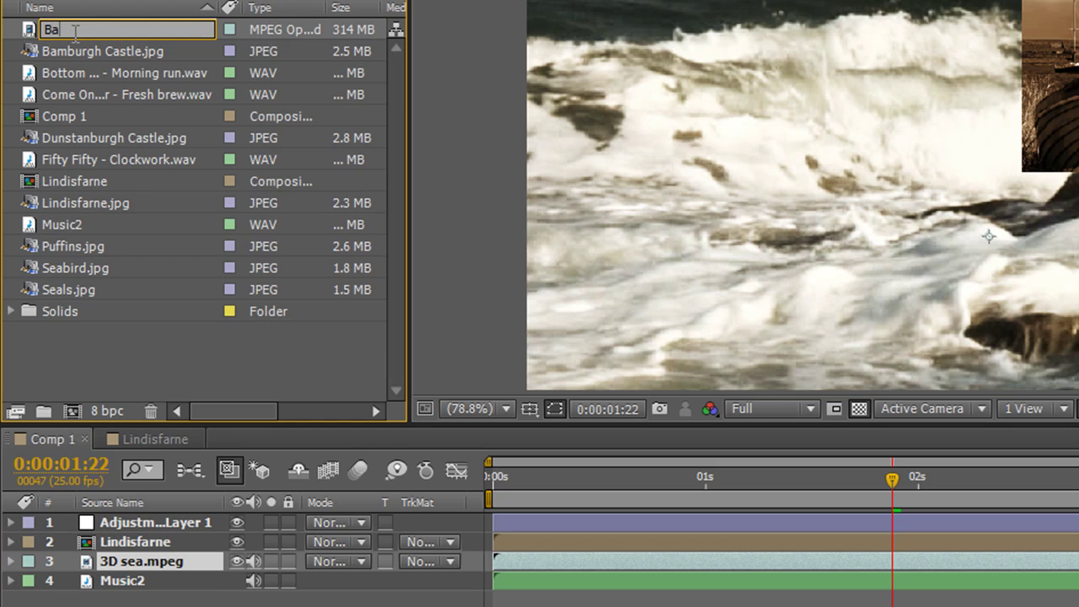
text(ckground sea)
key(Return)
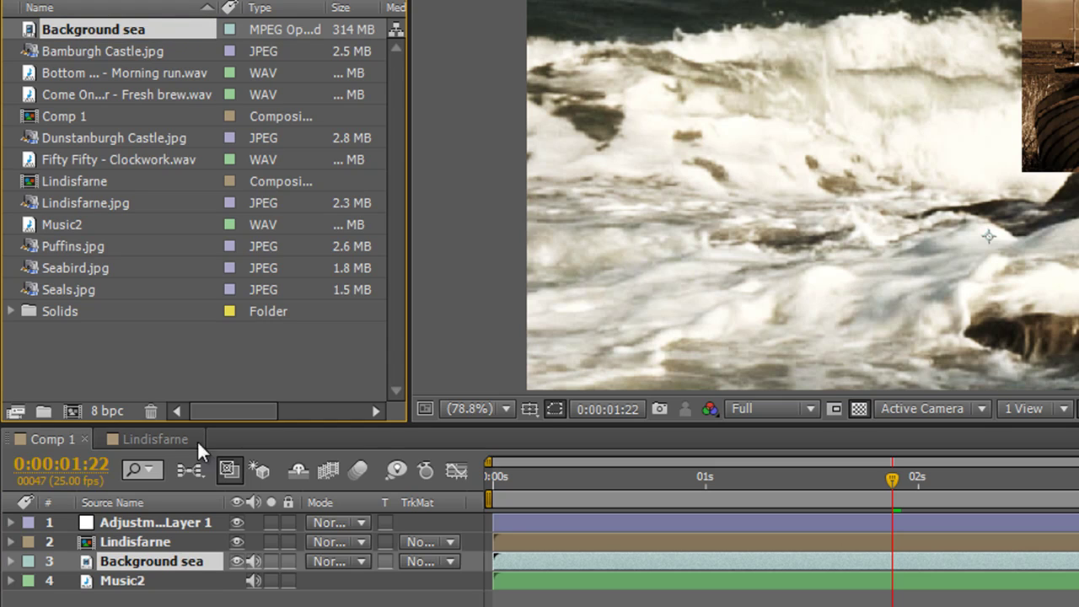
Toggle the timeline between Layer Name and Source Name to check Comp 1's third layer
click(125, 501)
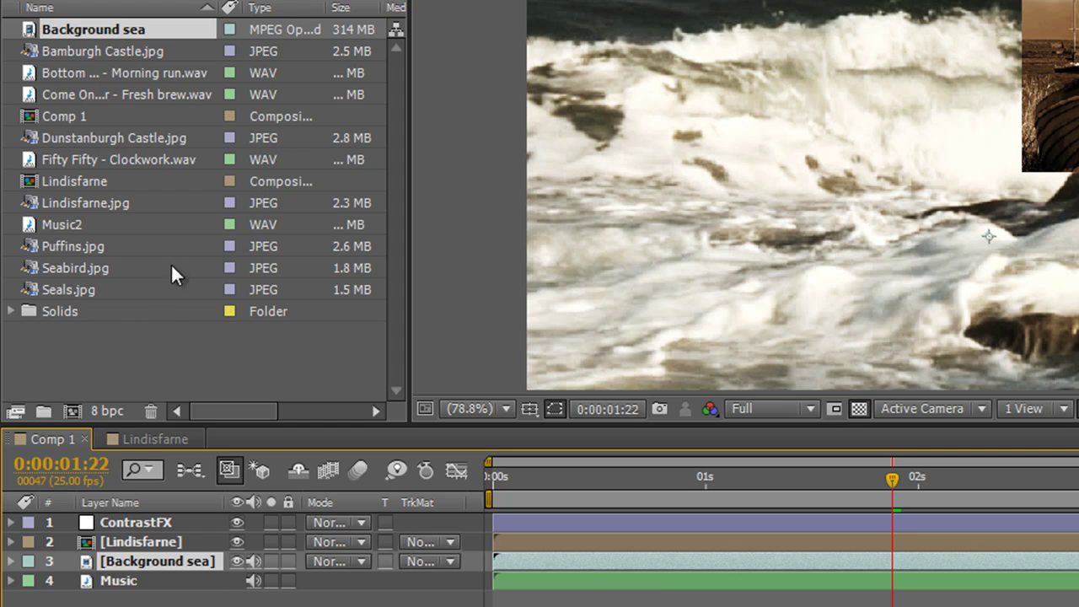
click(138, 505)
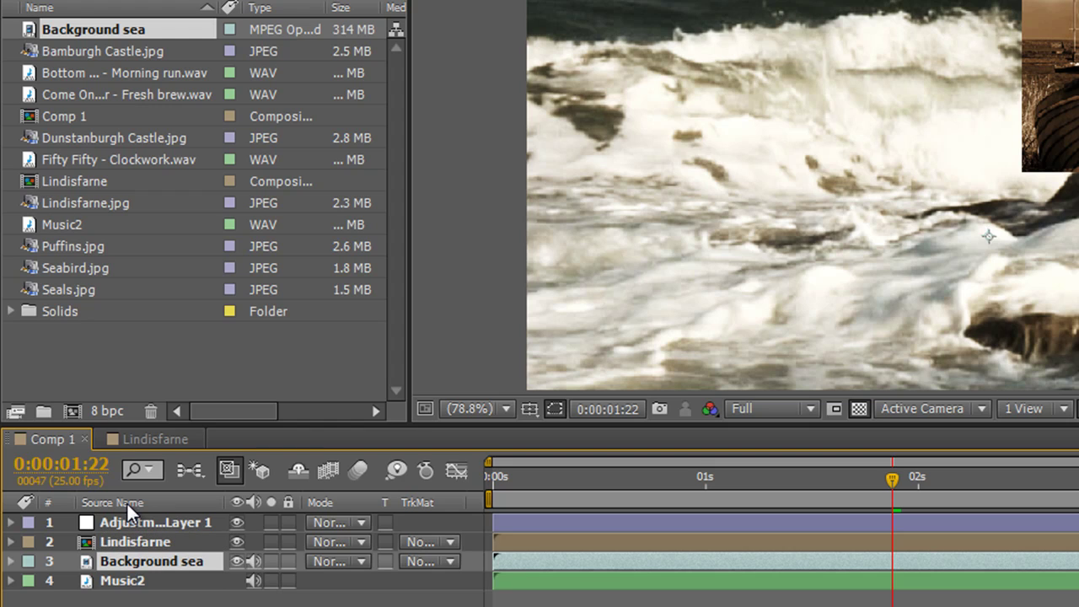
click(126, 502)
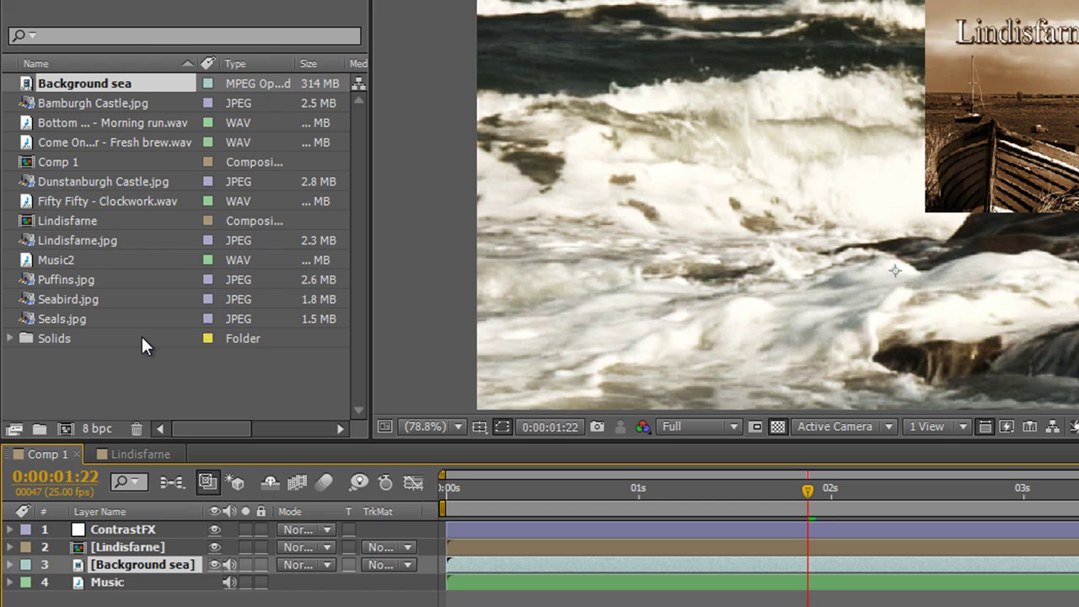
click(104, 33)
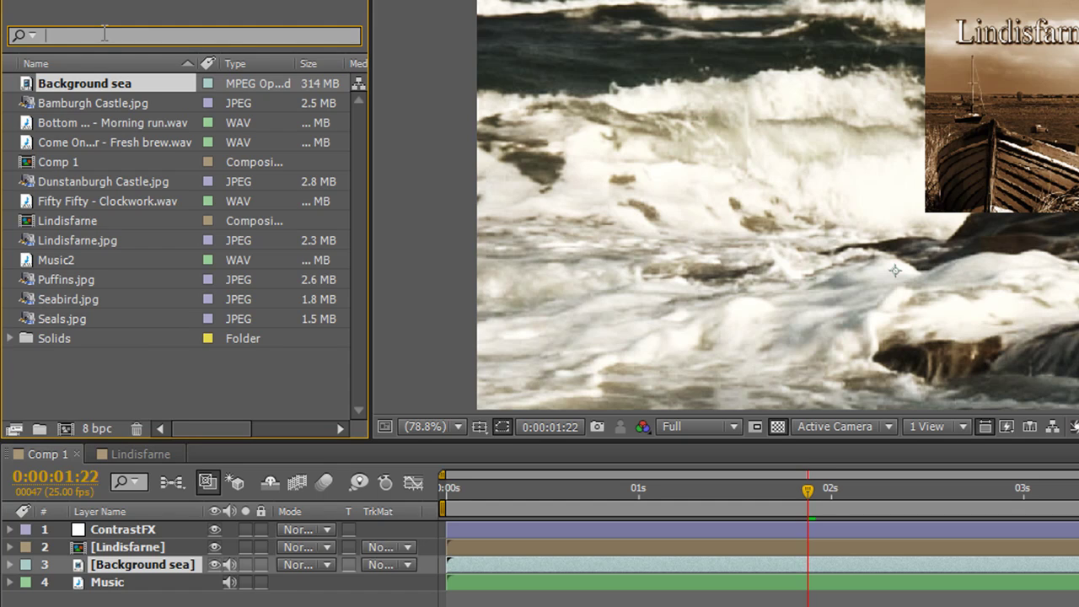
text(.wav)
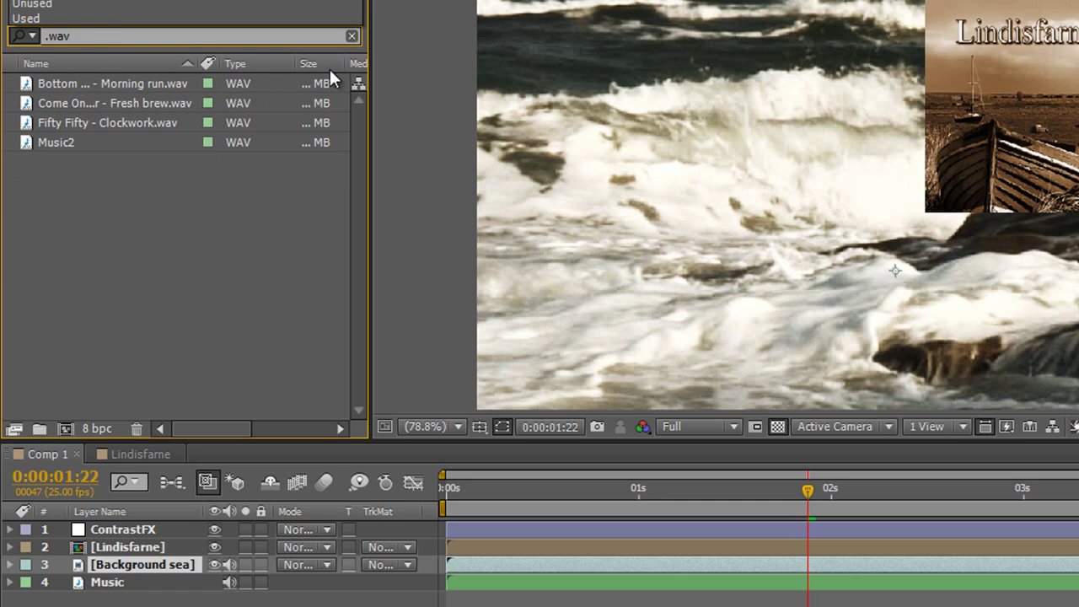
click(353, 36)
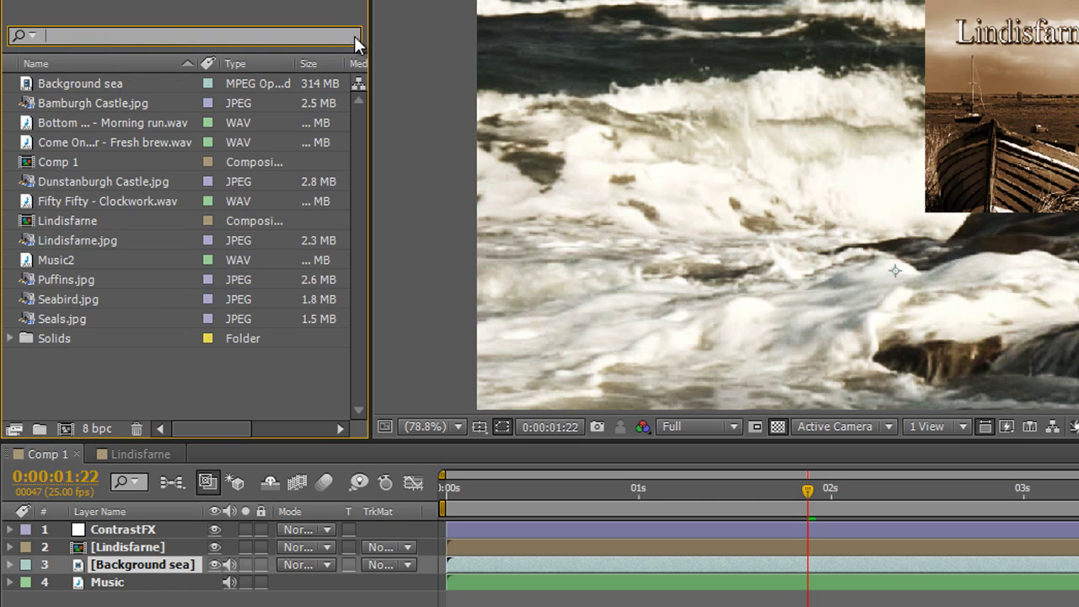
Create a new project folder named 'Pics'
click(38, 430)
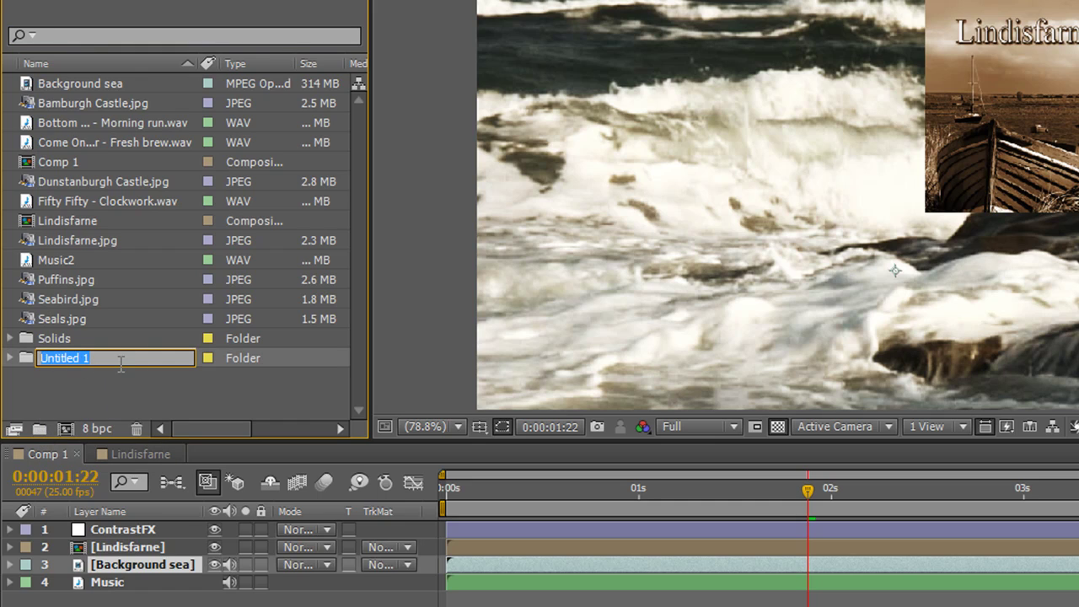
text(Pics)
key(Return)
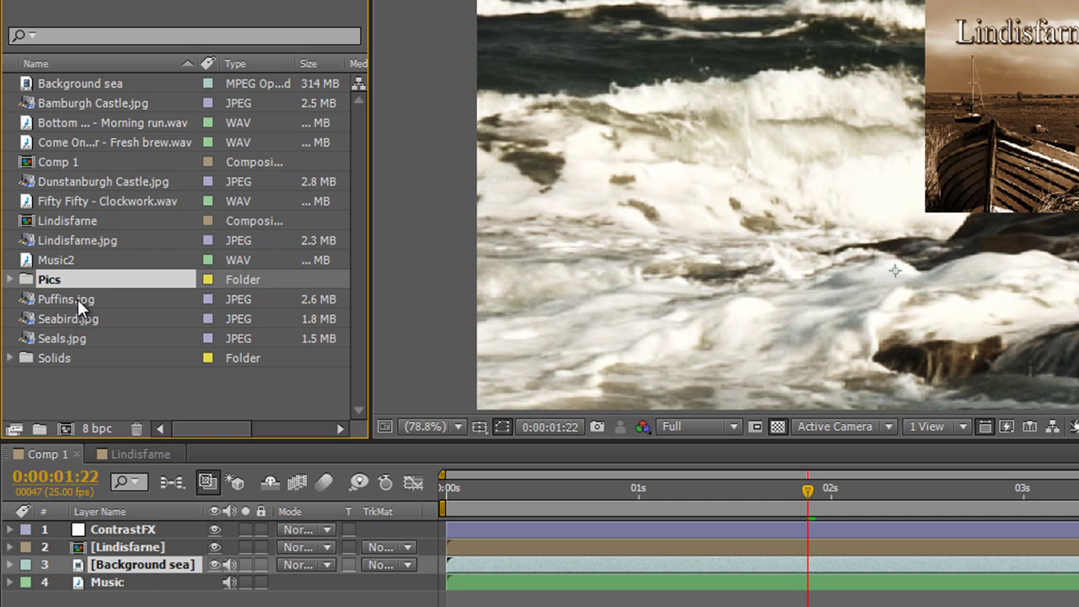
Move Puffins.jpg, Seabird.jpg and Seals.jpg into the Pics folder and check its contents
click(78, 299)
shift+click(83, 339)
drag(72, 312, 52, 281)
click(10, 279)
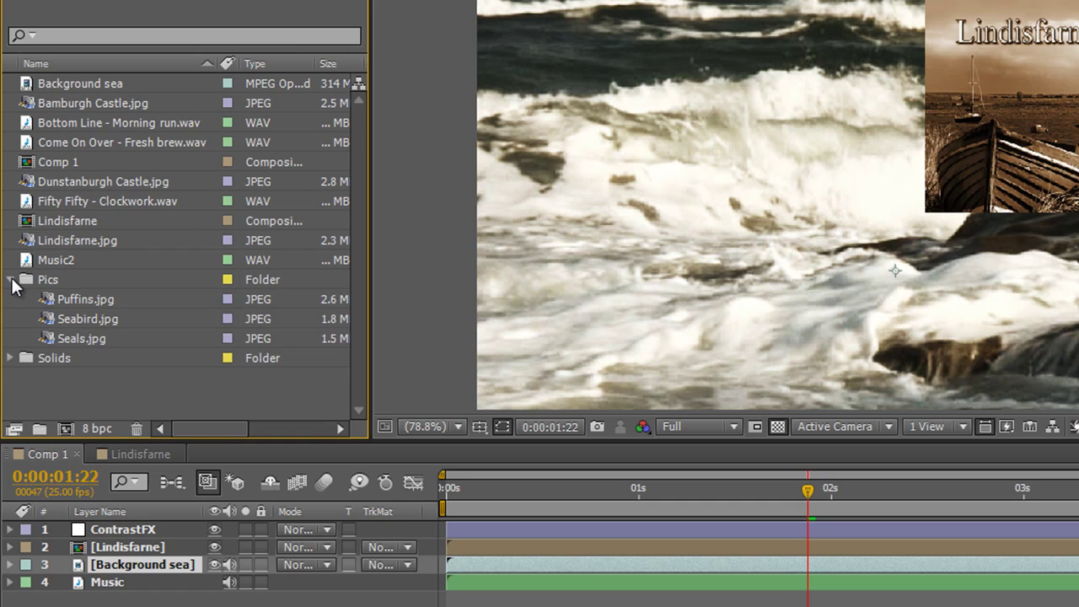
click(10, 279)
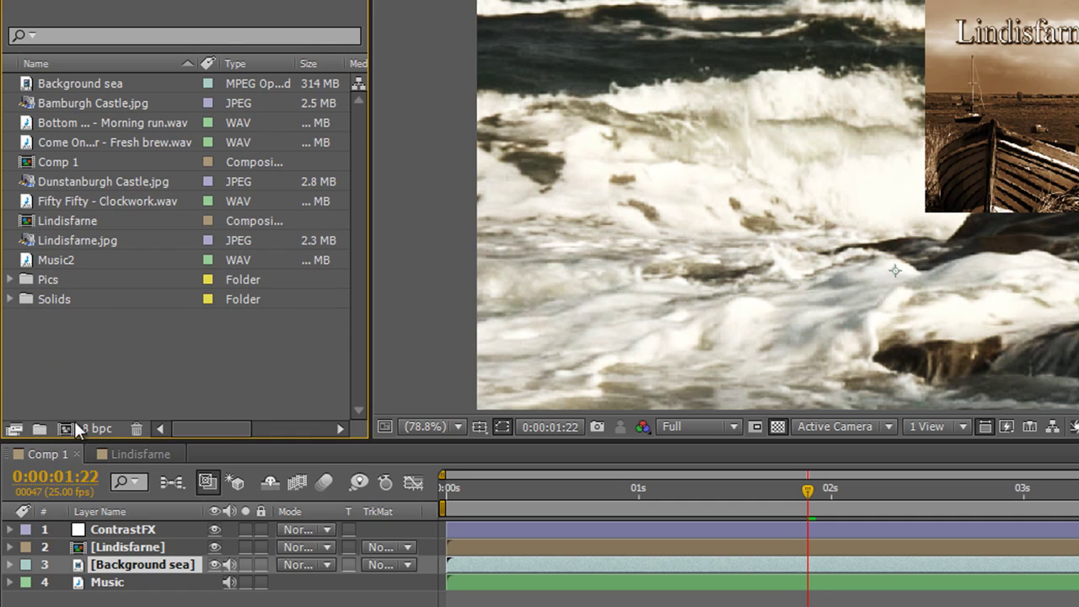
Create another project folder named 'Music'
click(41, 424)
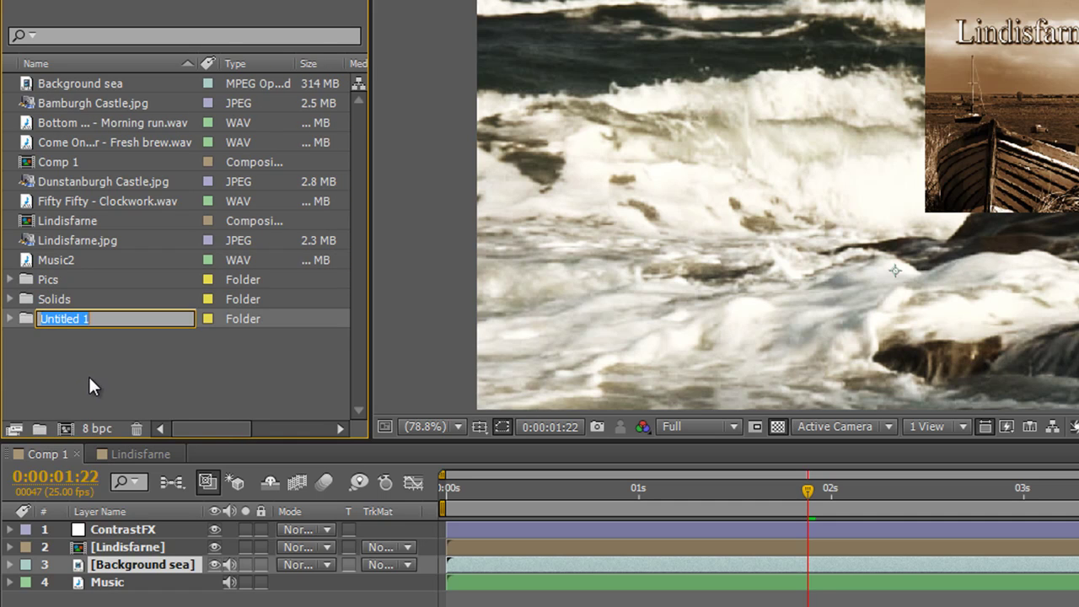
text(Music)
key(Return)
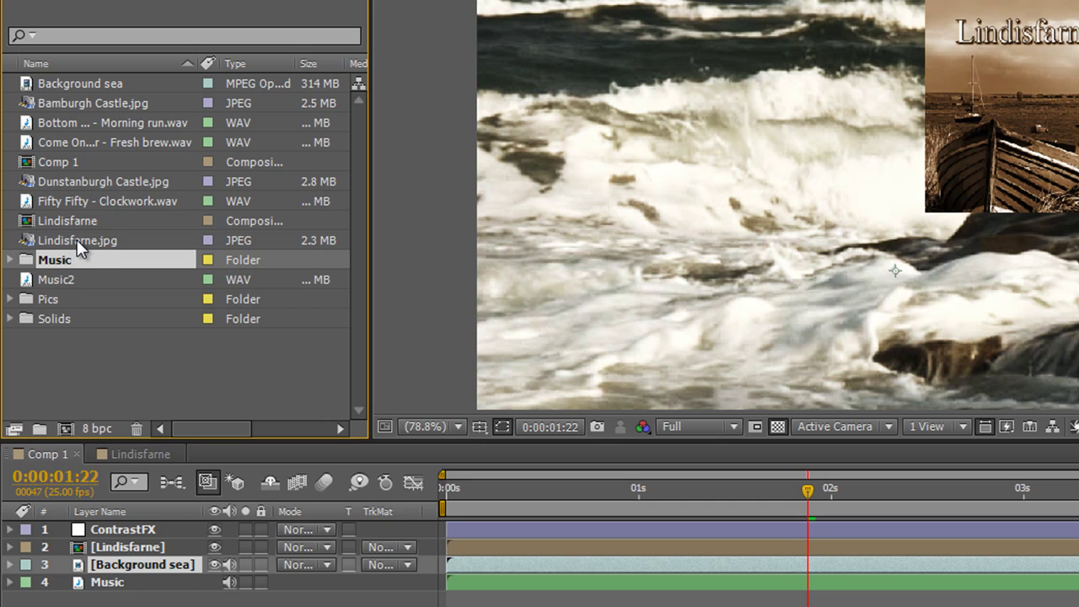
Move the three loose WAV tracks, including Fifty Fifty - Clockwork.wav, into the Music folder
ctrl+click(32, 122)
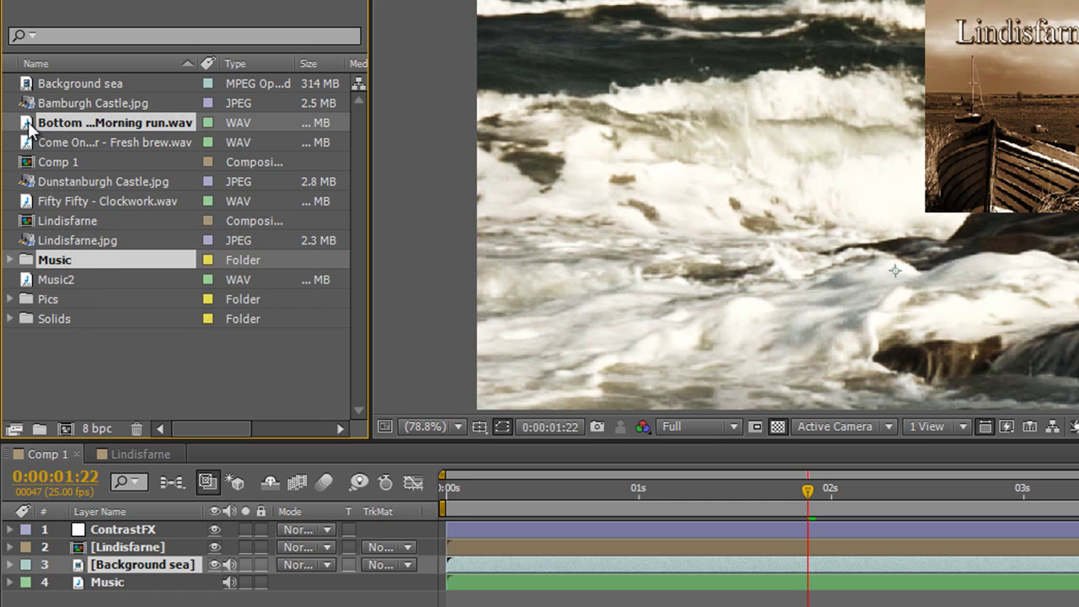
ctrl+click(31, 147)
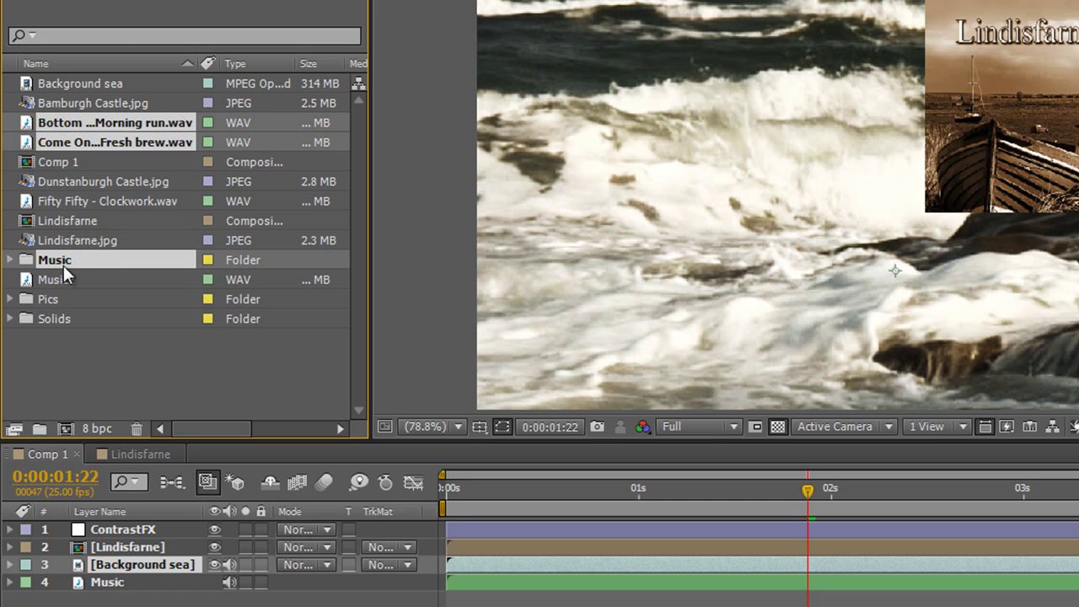
ctrl+click(63, 261)
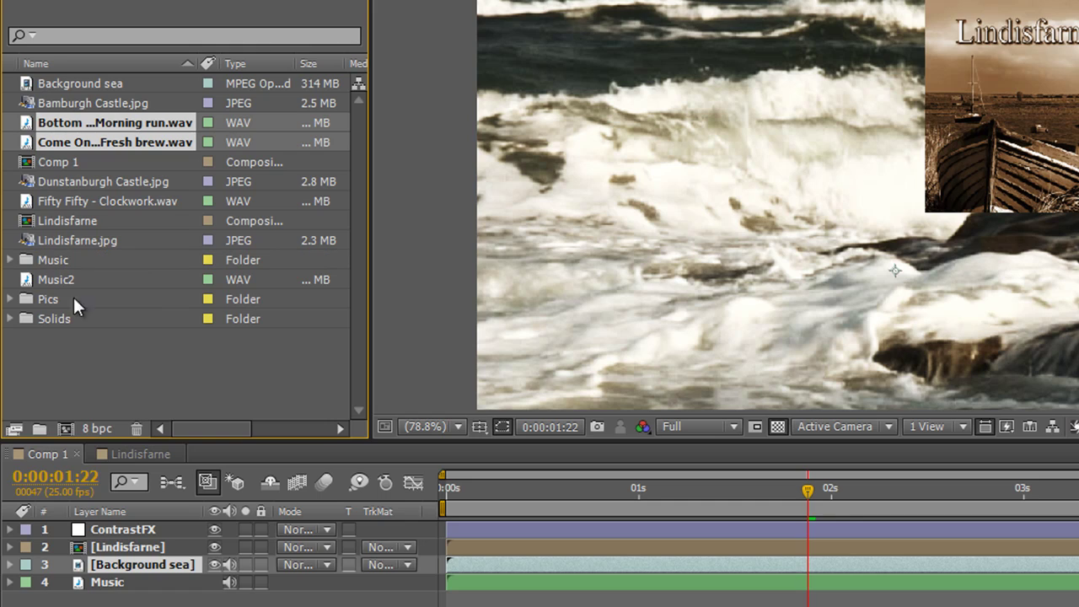
ctrl+click(87, 202)
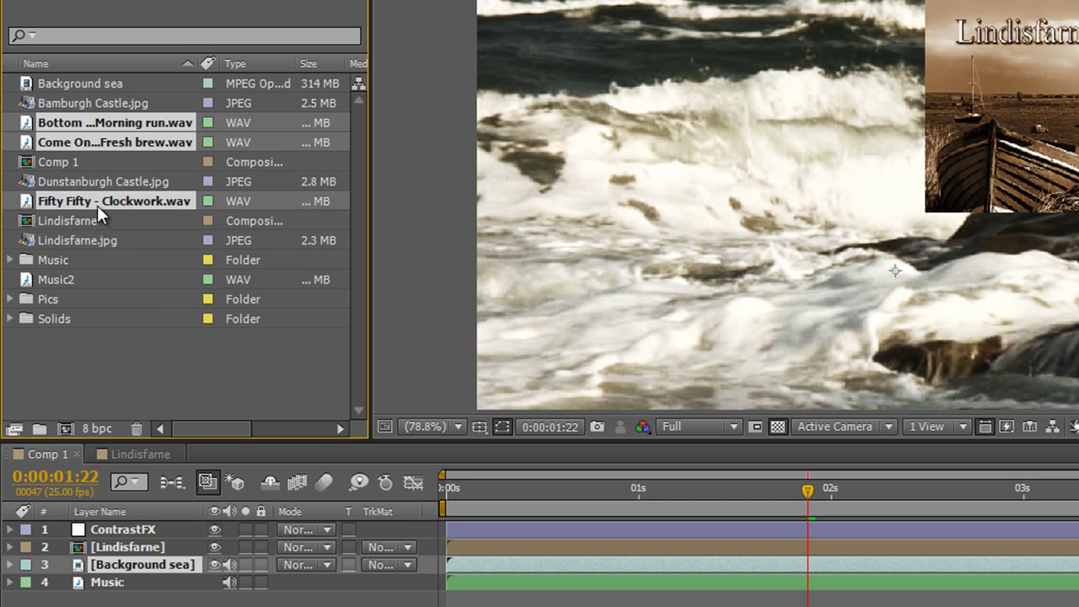
drag(96, 200, 60, 253)
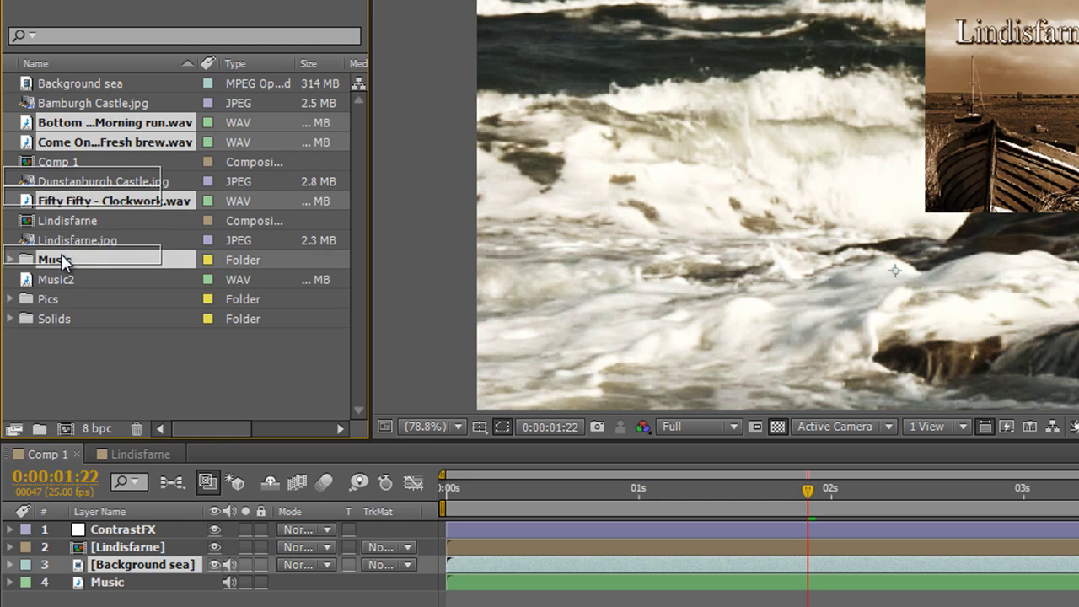
drag(61, 256, 61, 258)
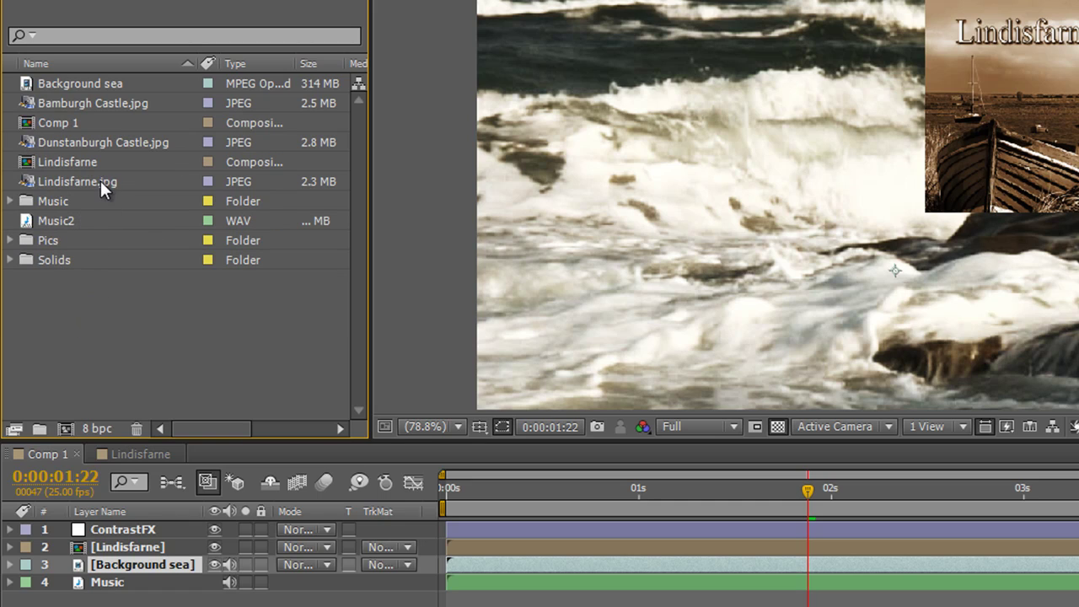
File Lindisfarne, Dunstanburgh Castle and Bamburgh Castle JPEGs into Pics, and Music2 into Music
click(97, 180)
ctrl+click(137, 143)
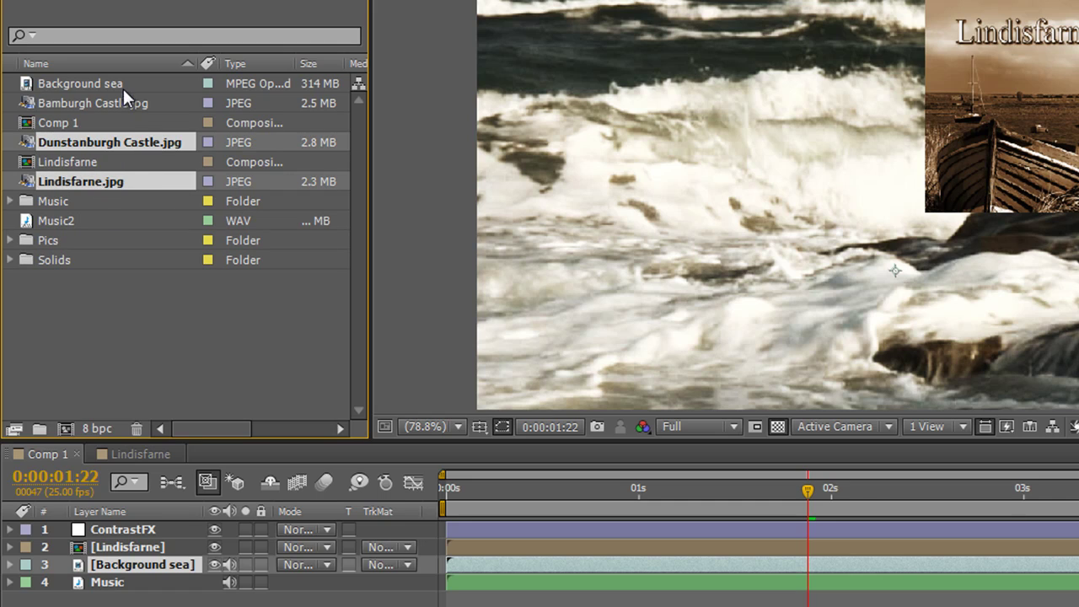
ctrl+click(122, 102)
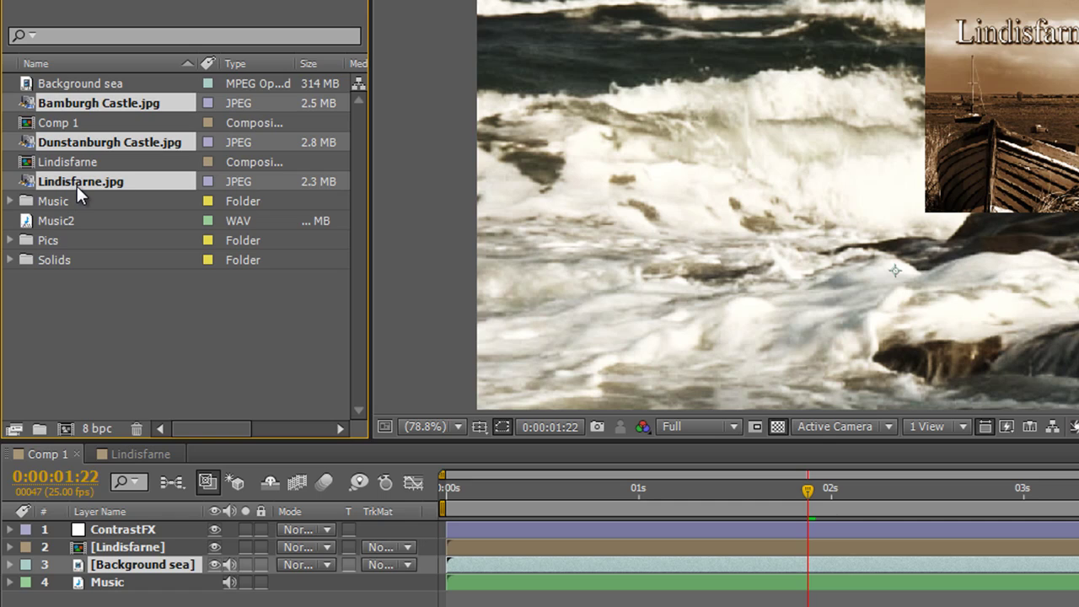
drag(77, 186, 55, 240)
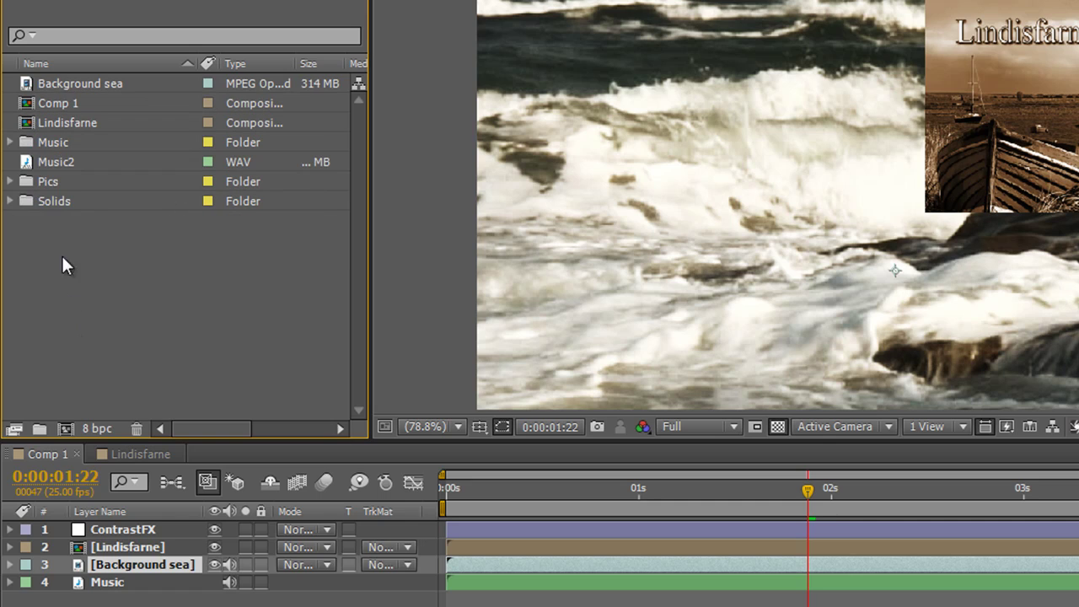
click(66, 164)
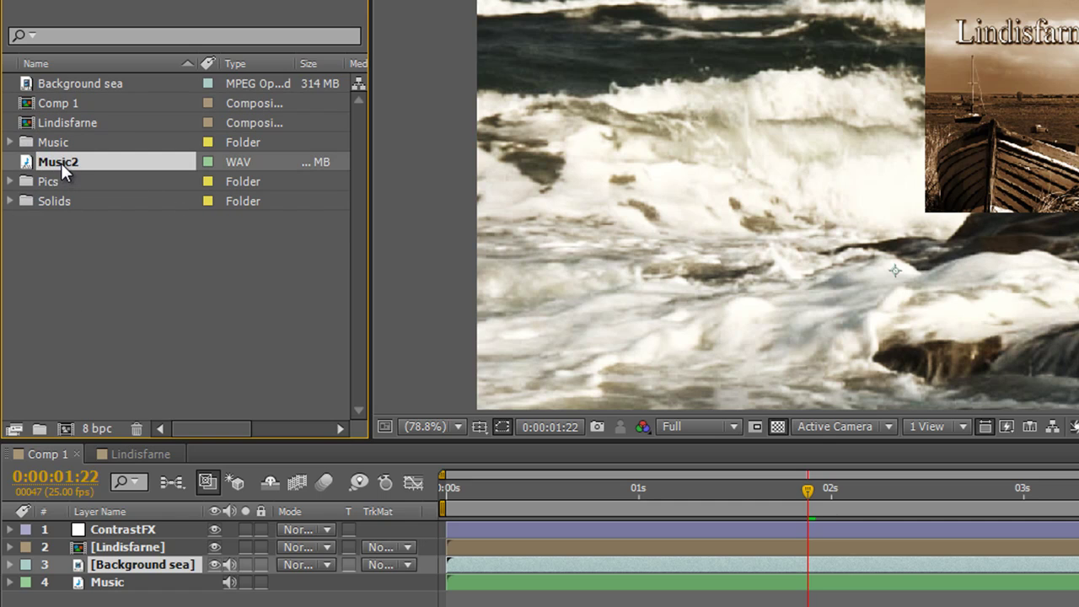
drag(60, 163, 56, 143)
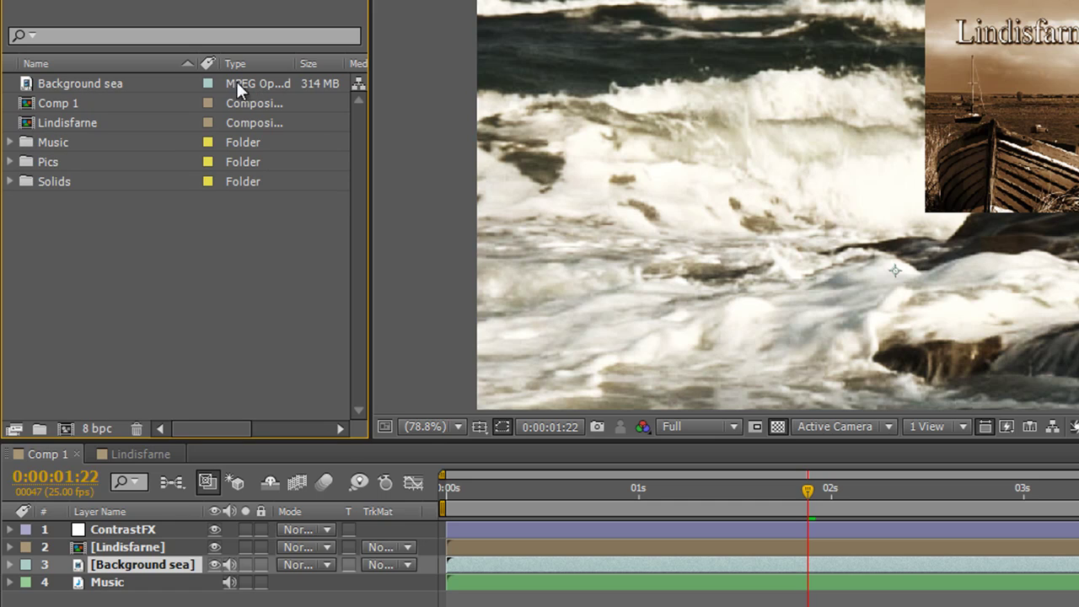
Create a project folder named Mov and move Background sea into it
click(45, 428)
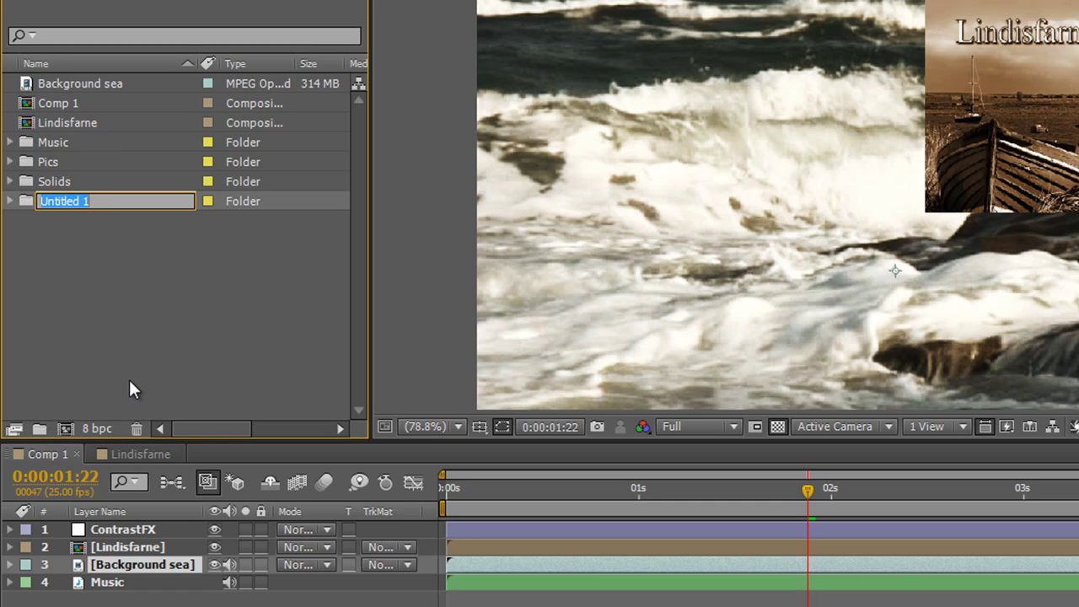
text(Mov)
key(Return)
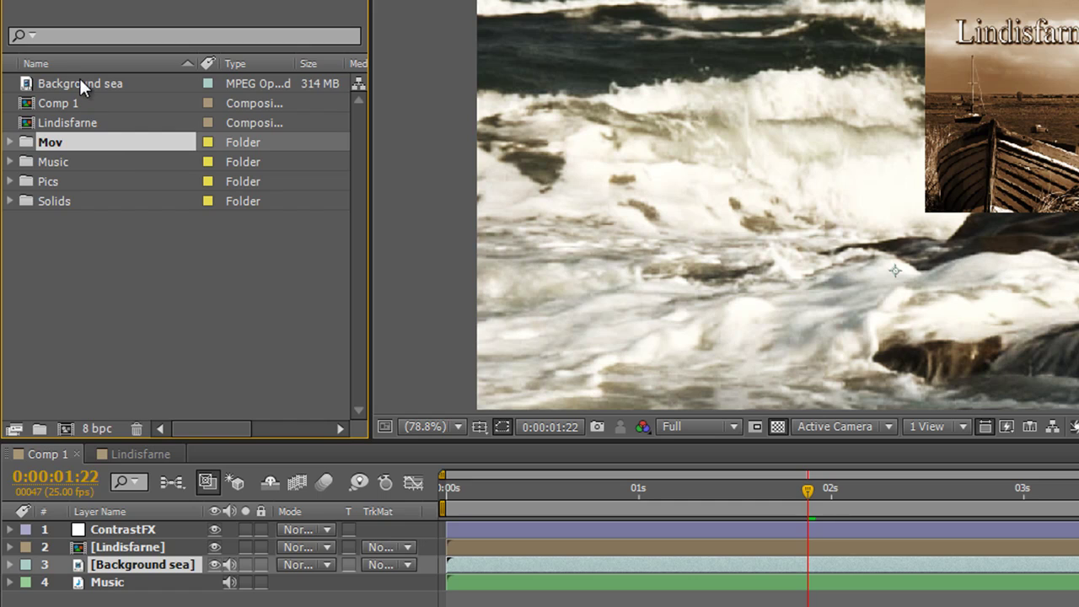
drag(80, 83, 69, 135)
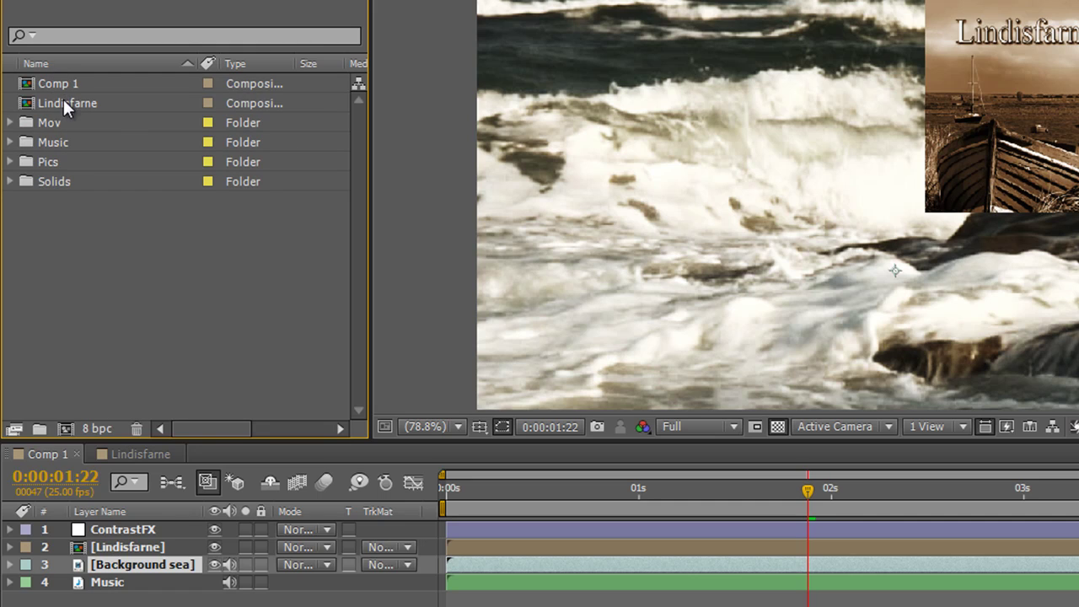
Create a Comps folder and file Comp 1 and Lindisfarne inside it
click(38, 430)
text(Comps)
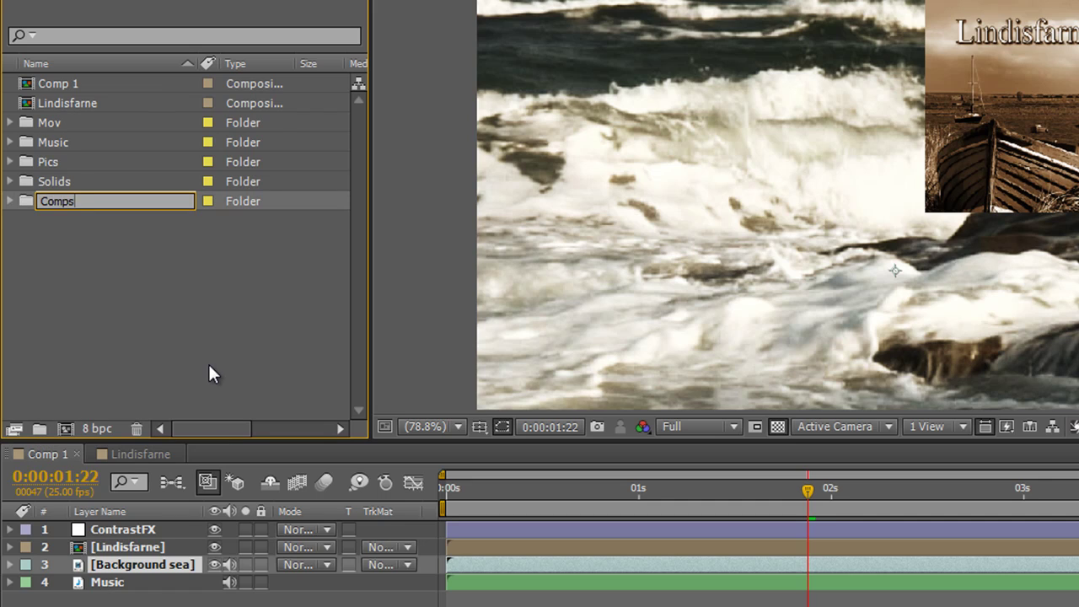
key(Return)
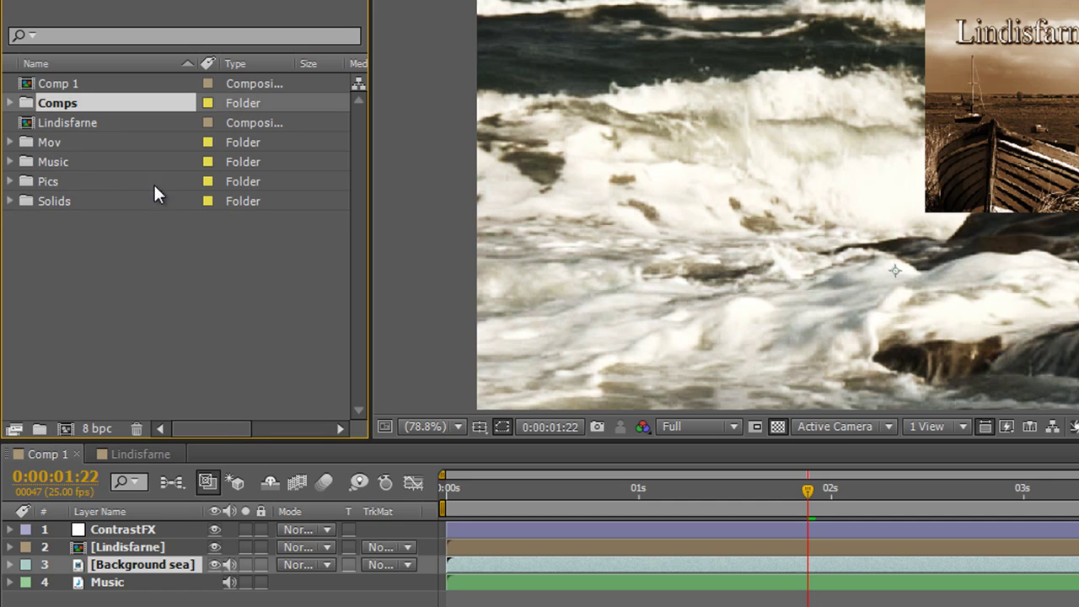
mouse_move(61, 80)
mouse_down()
mouse_move(64, 98)
mouse_move(62, 88)
mouse_up()
click(59, 106)
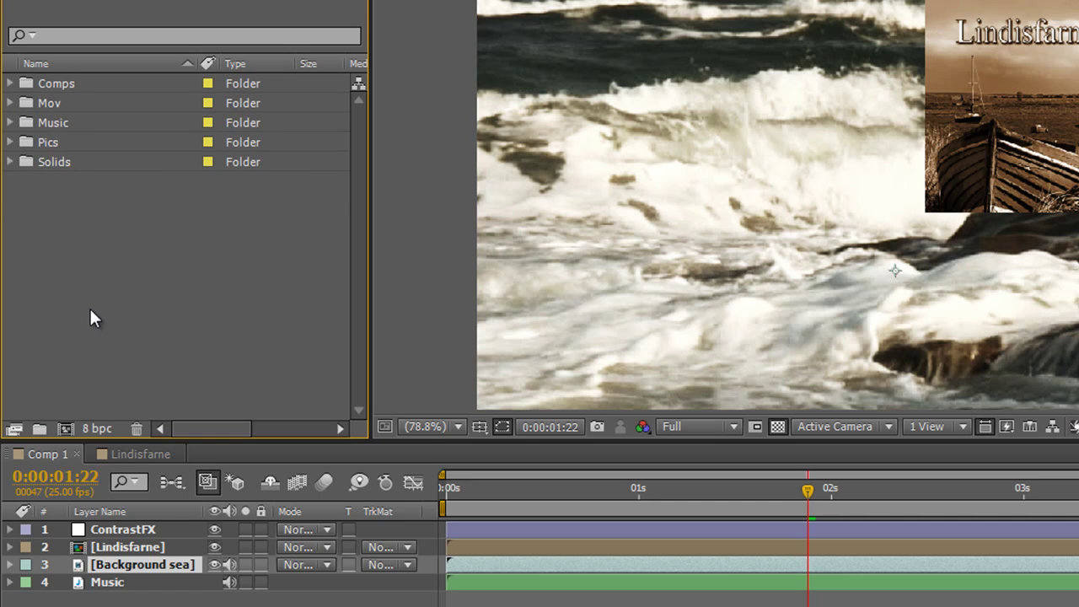
click(11, 82)
click(12, 83)
click(11, 142)
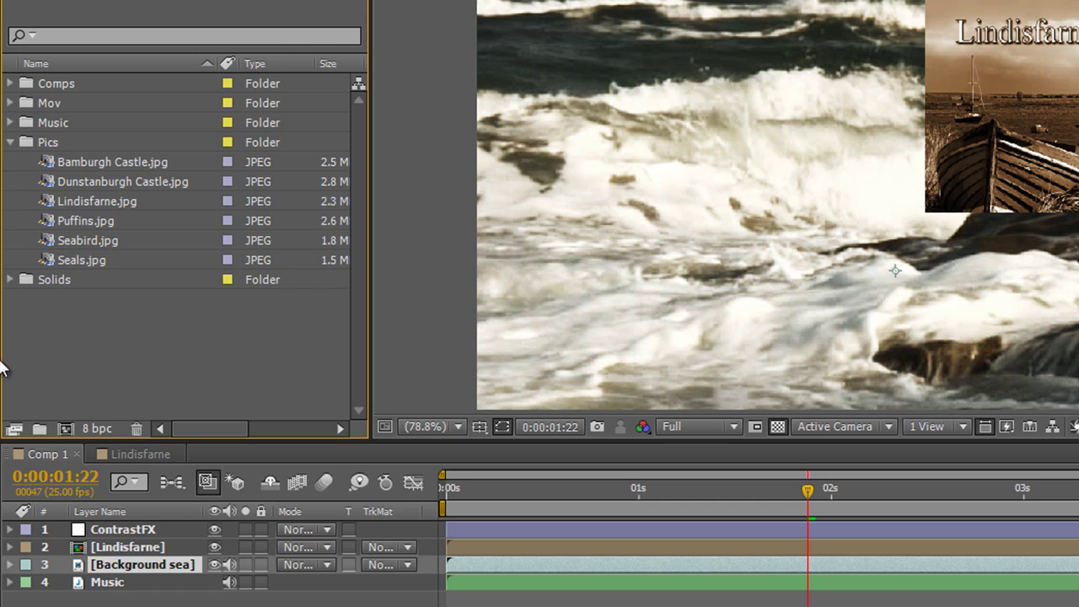
click(11, 142)
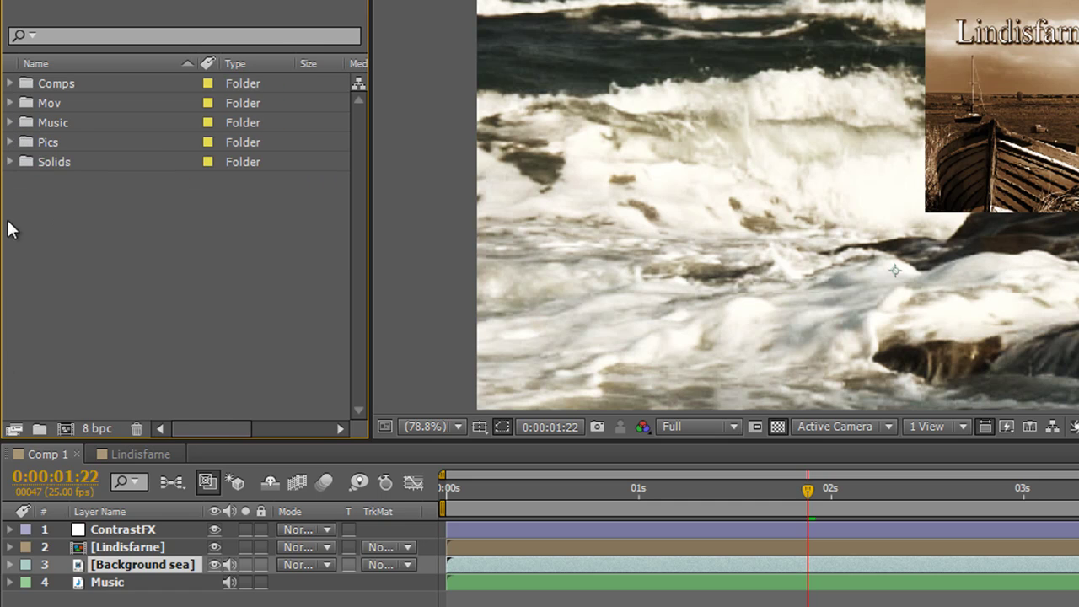
click(10, 123)
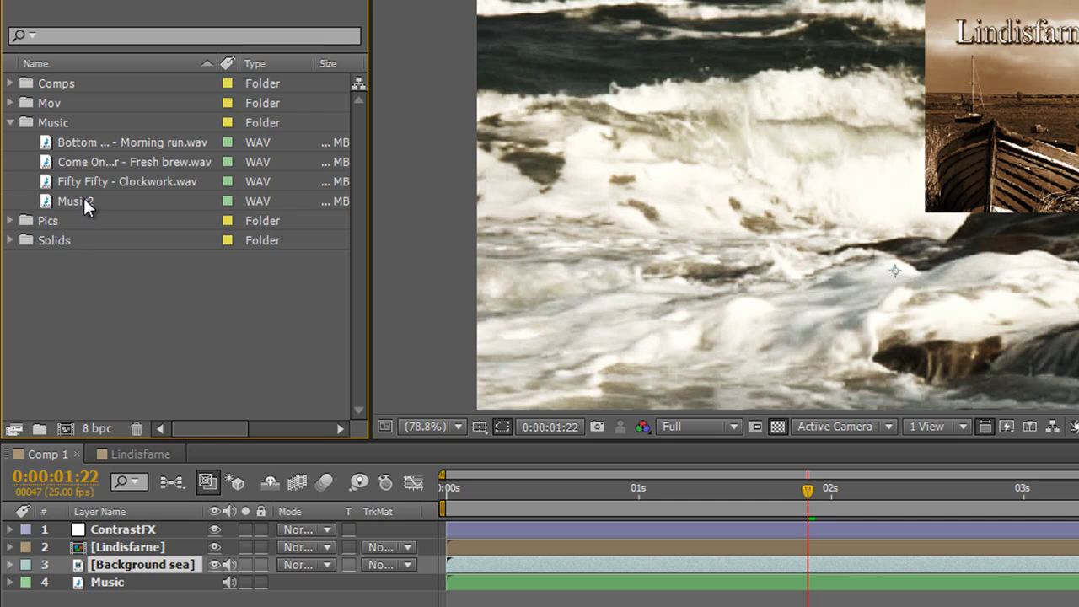
click(11, 123)
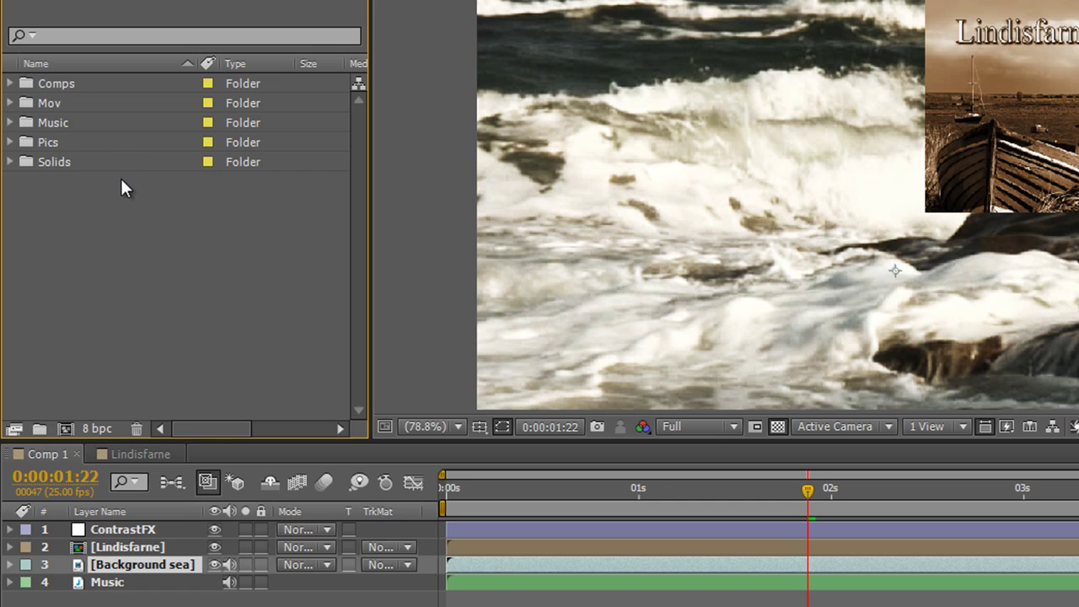
Show the ContrastFX layer's Contrast Curve effect settings with its S-shaped RGB curve
click(122, 529)
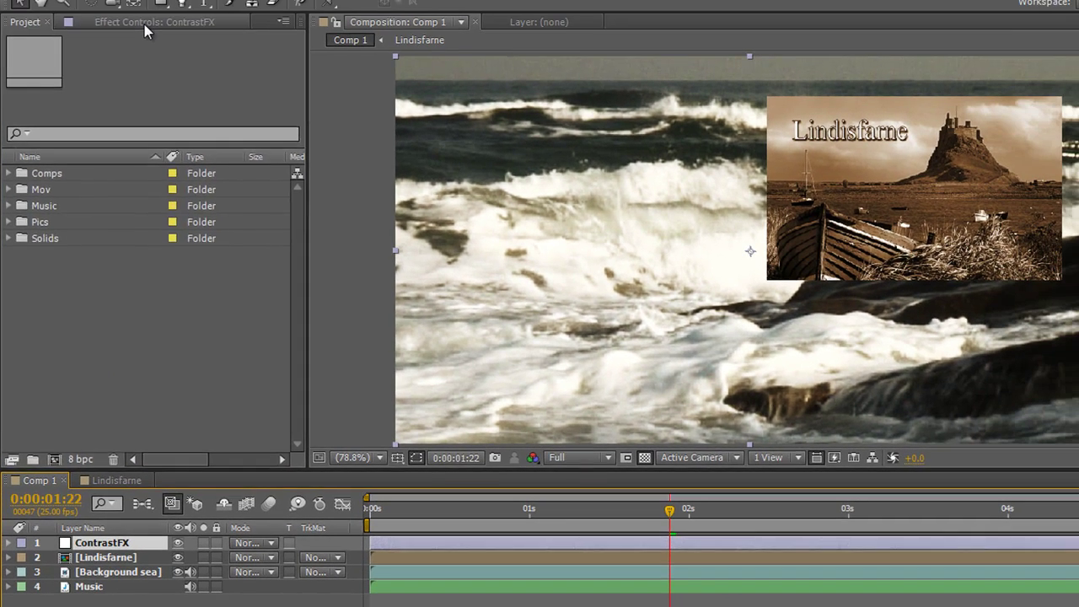
click(145, 24)
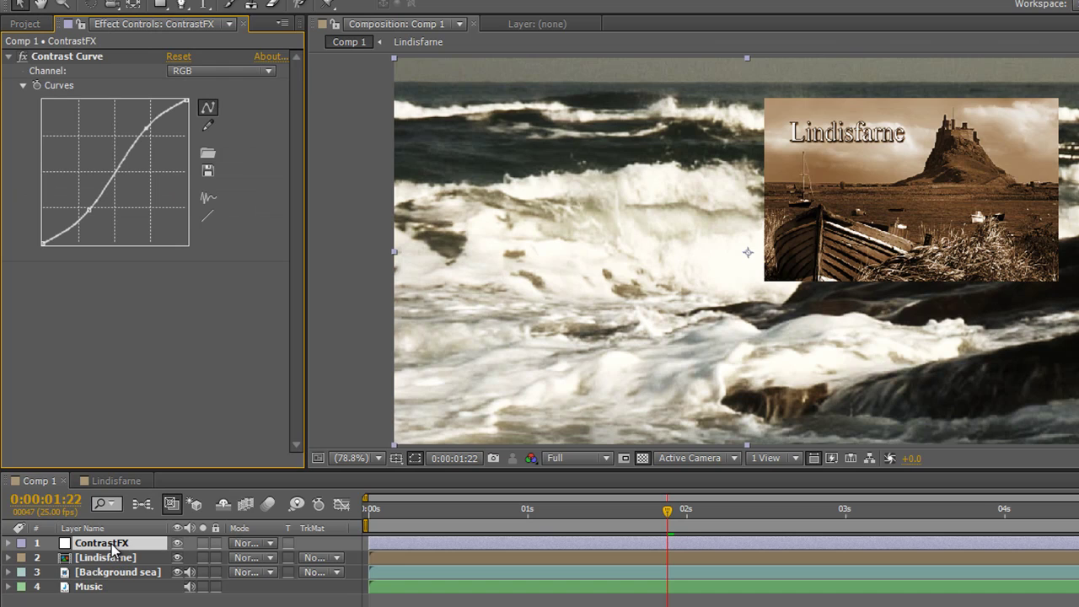